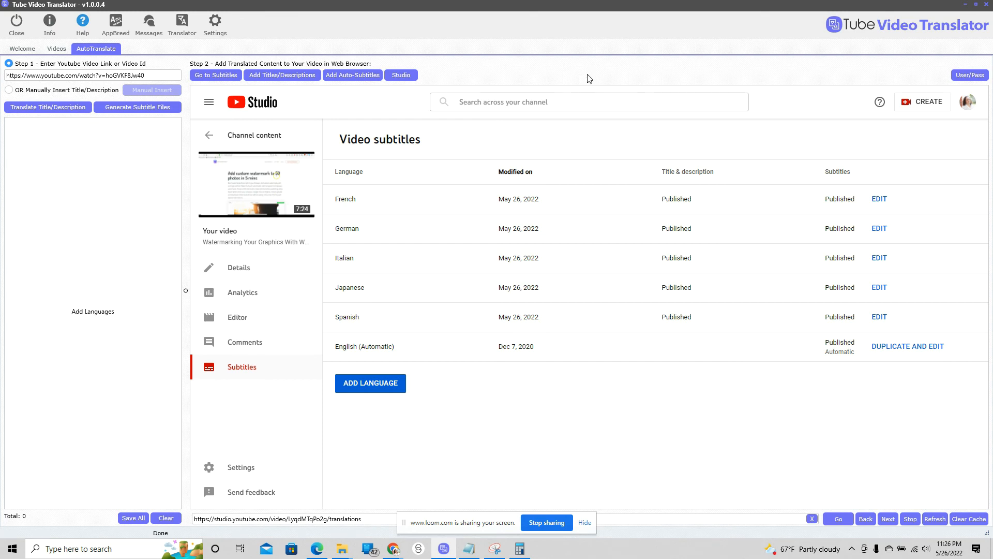
double_click(142, 76)
click(142, 75)
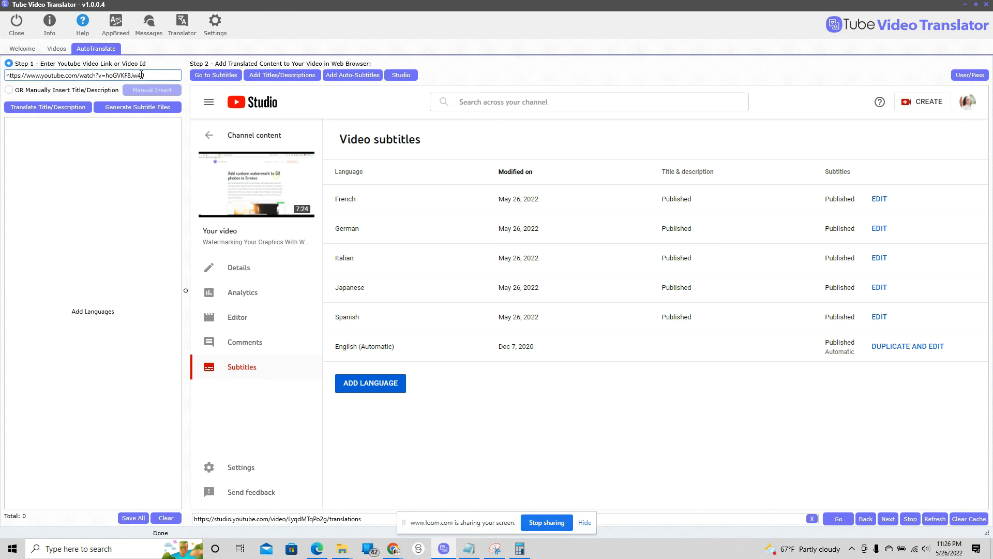
key(ctrl+a)
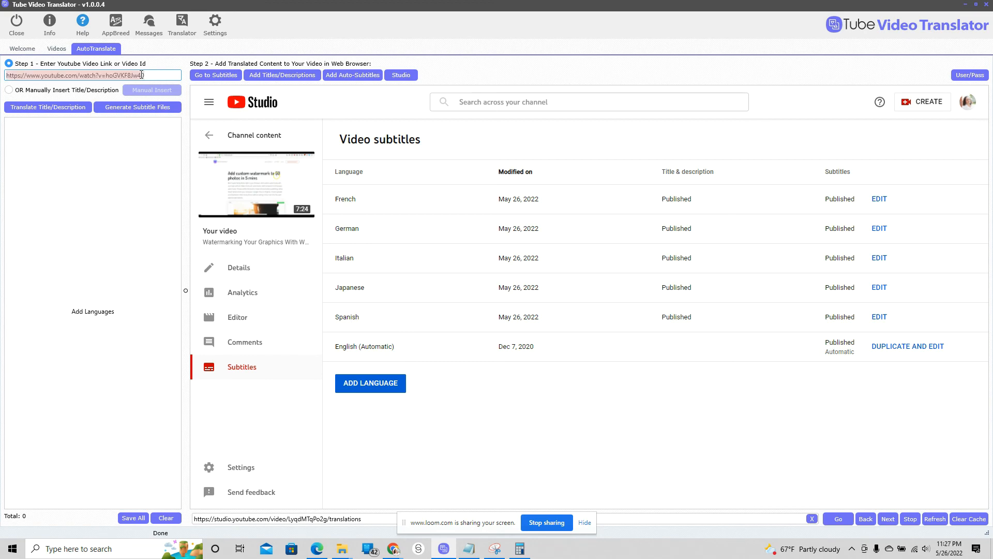
text(https://youtu.be/KBhjJknB-Ds)
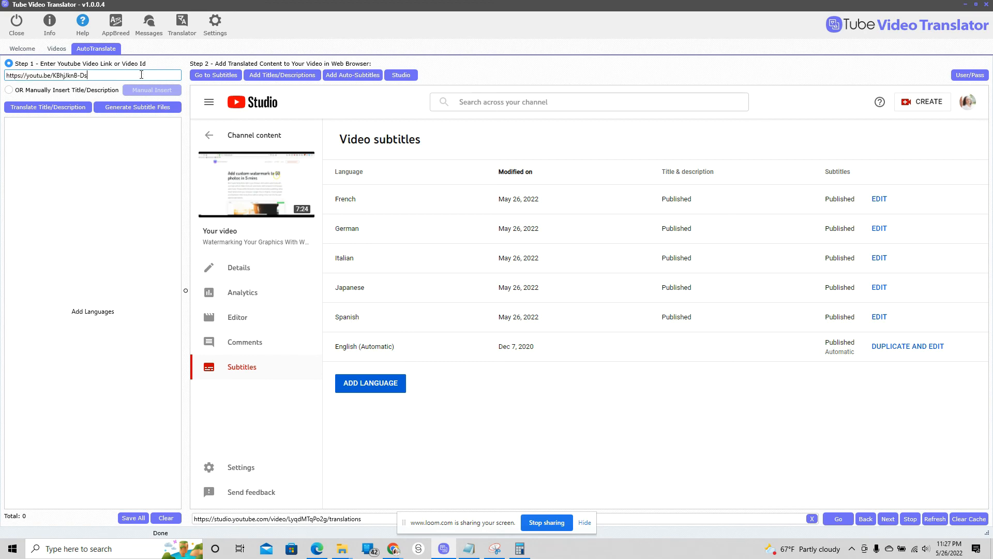
- Examine the Browse and Extract Tool for collecting video links, including its YouTube bookmarks, and close it
click(64, 49)
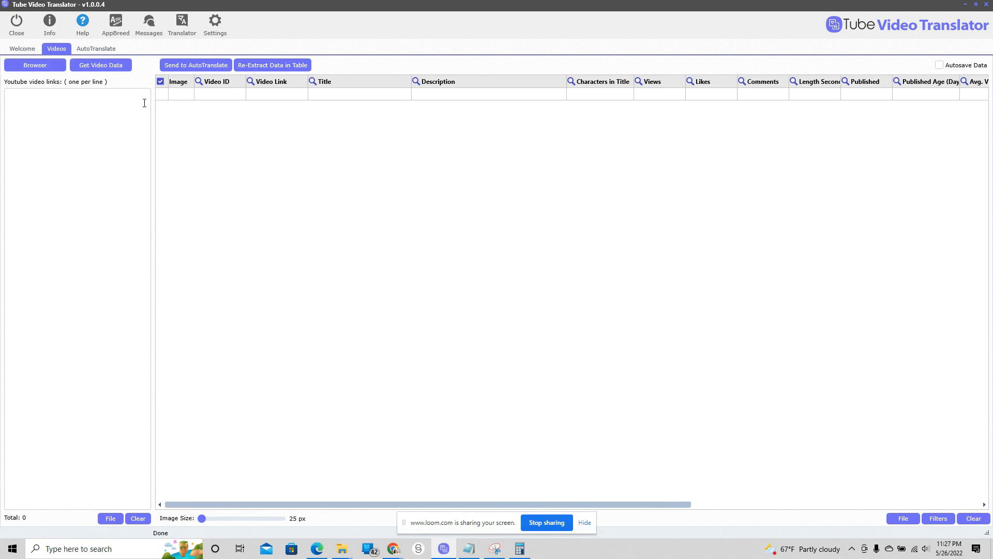
click(32, 64)
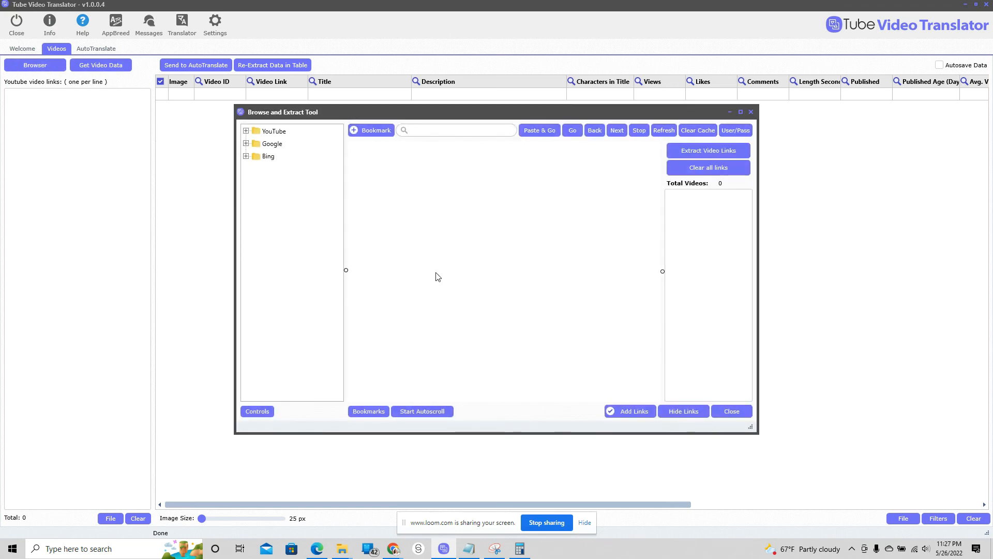
click(247, 132)
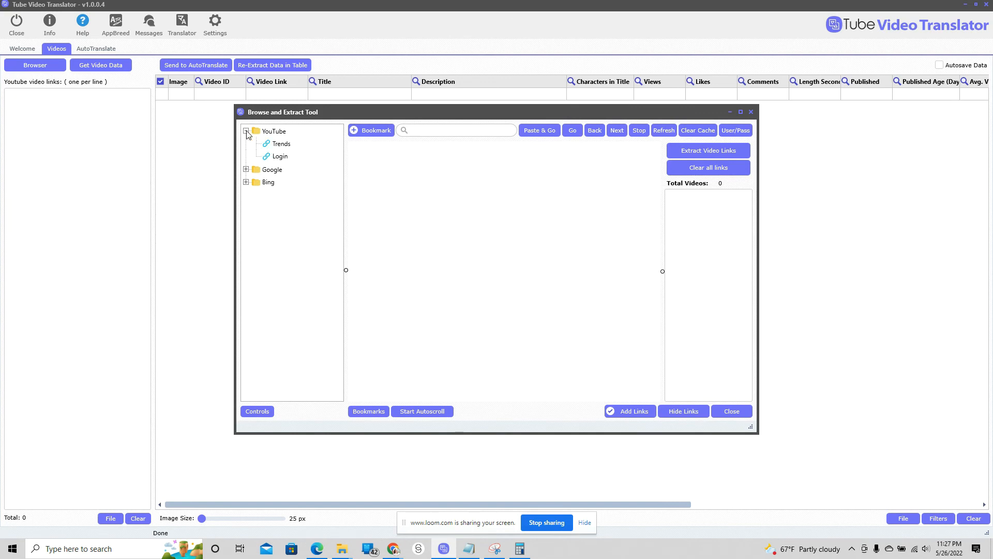
click(246, 131)
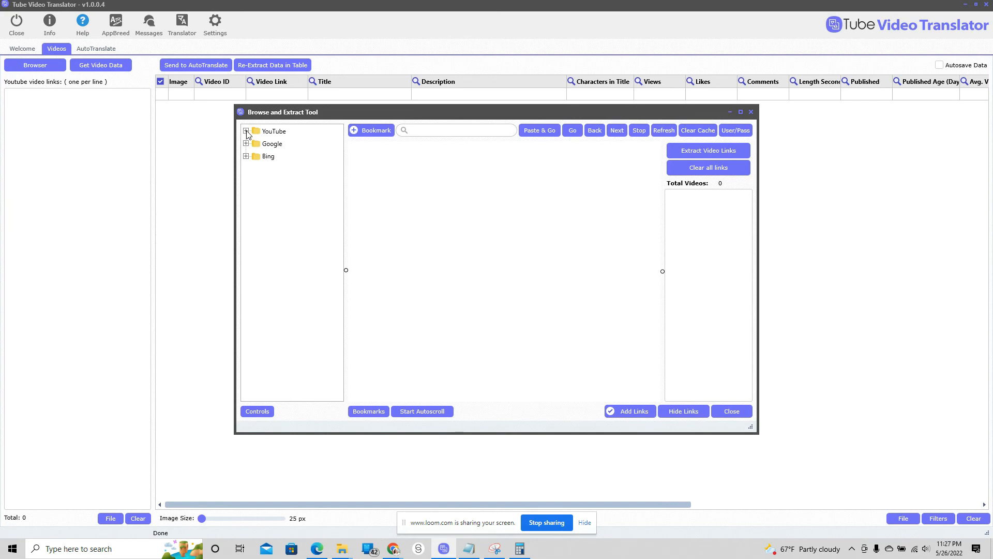
click(737, 414)
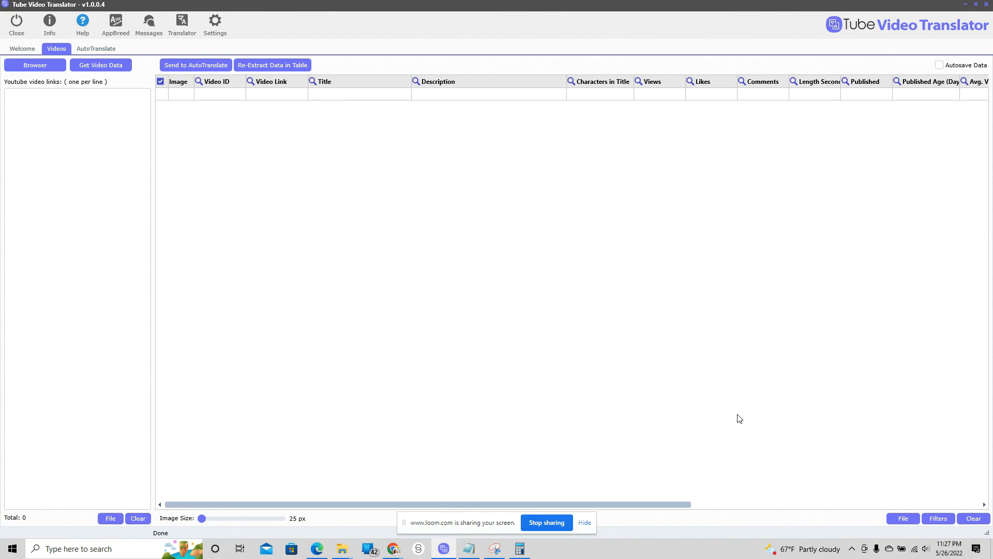
click(43, 72)
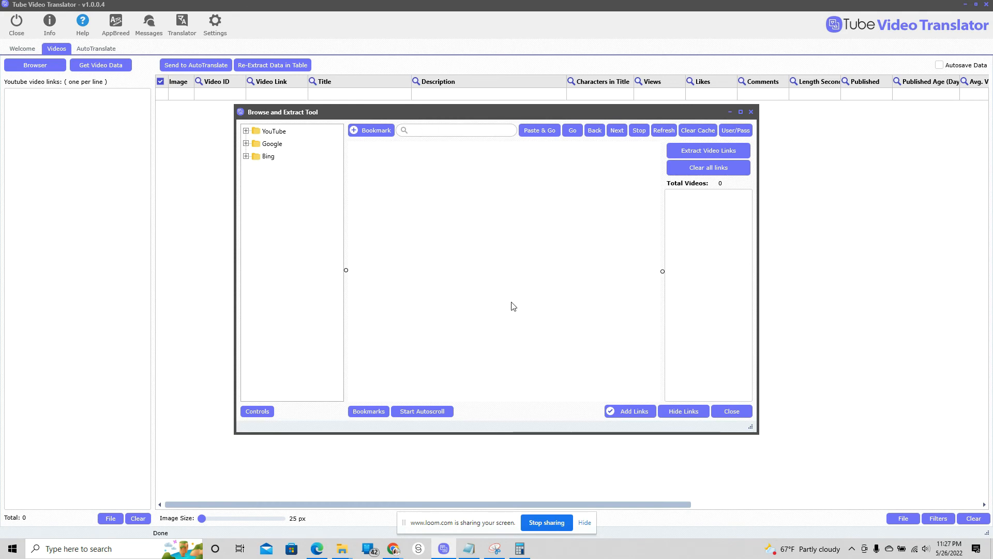
click(731, 410)
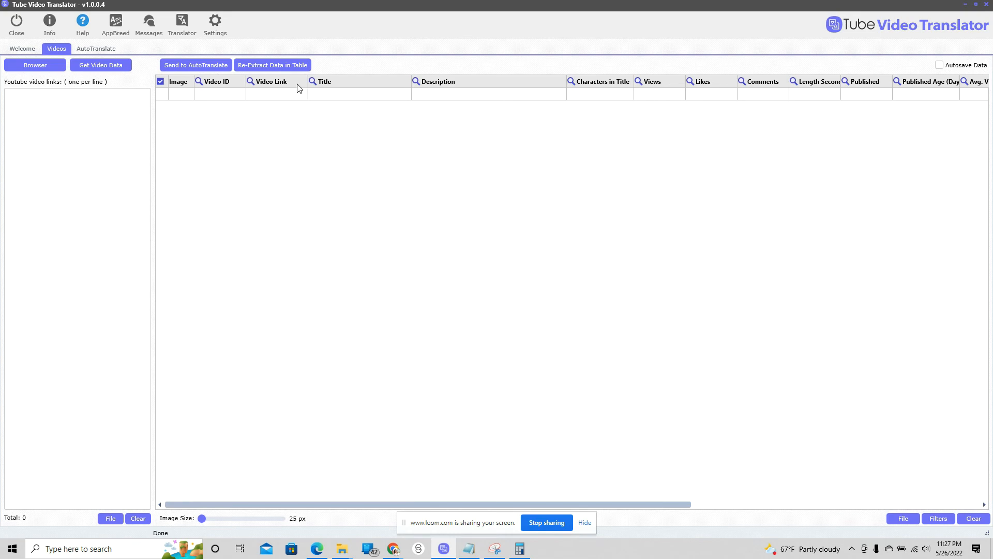
- Return to AutoTranslate and load the YouTube Studio subtitles page for the entered video link
click(92, 49)
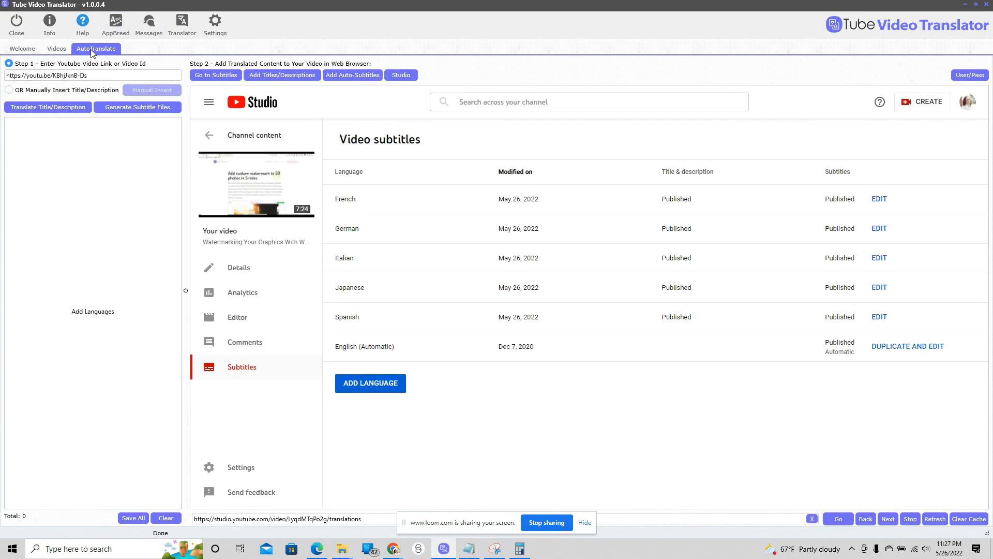
click(92, 78)
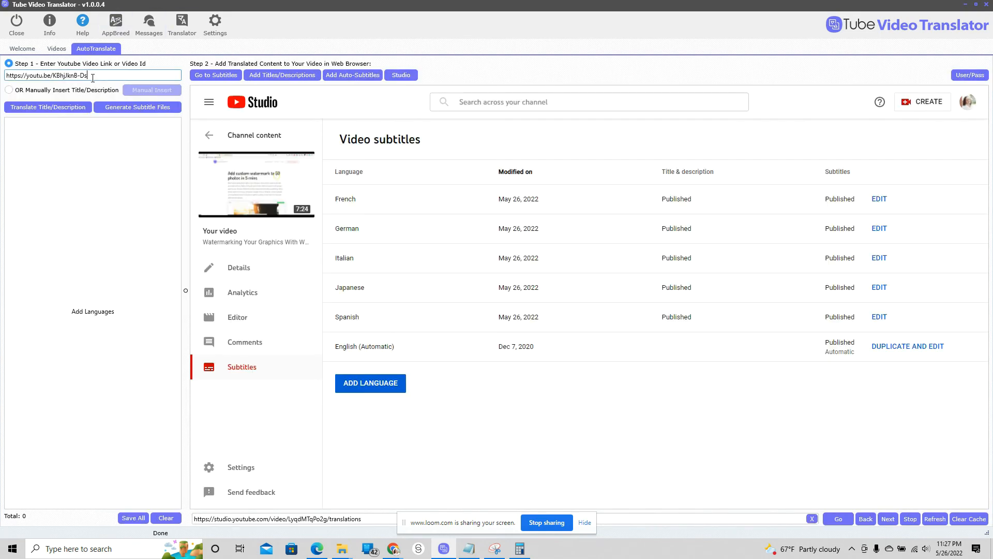
double_click(93, 78)
click(93, 78)
click(212, 75)
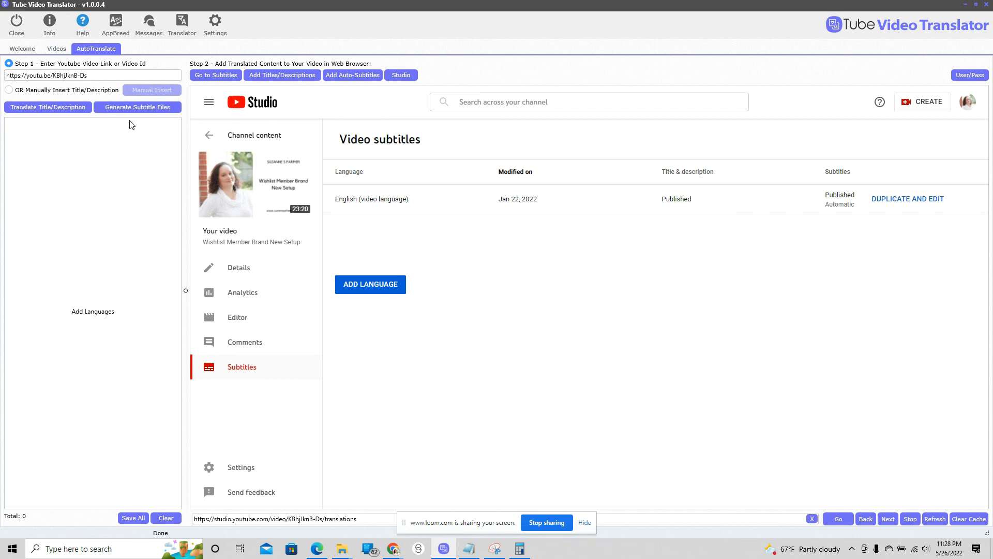
- Translate the video's title and description into the five preselected languages: French, German, Italian, Japanese and Spanish
click(48, 112)
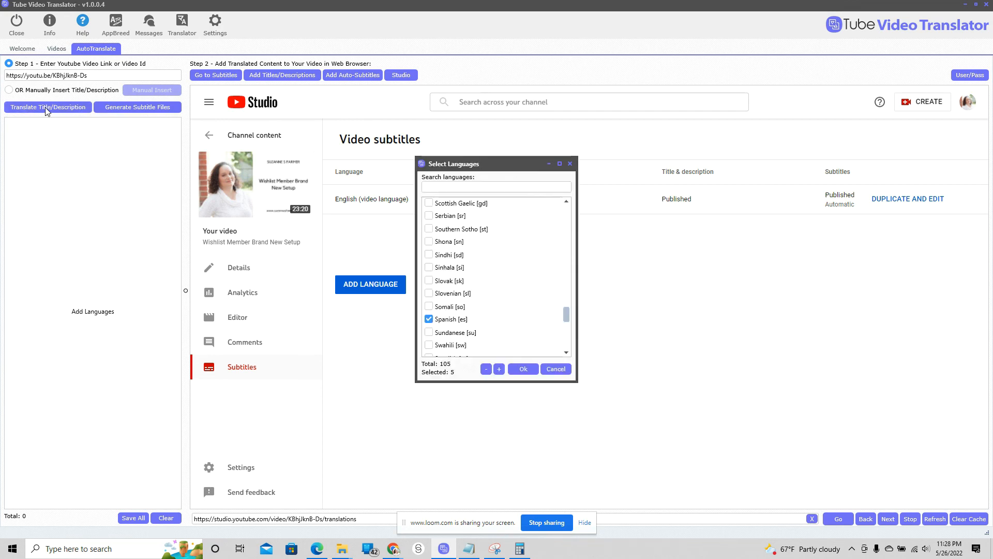
drag(567, 313, 569, 340)
click(520, 369)
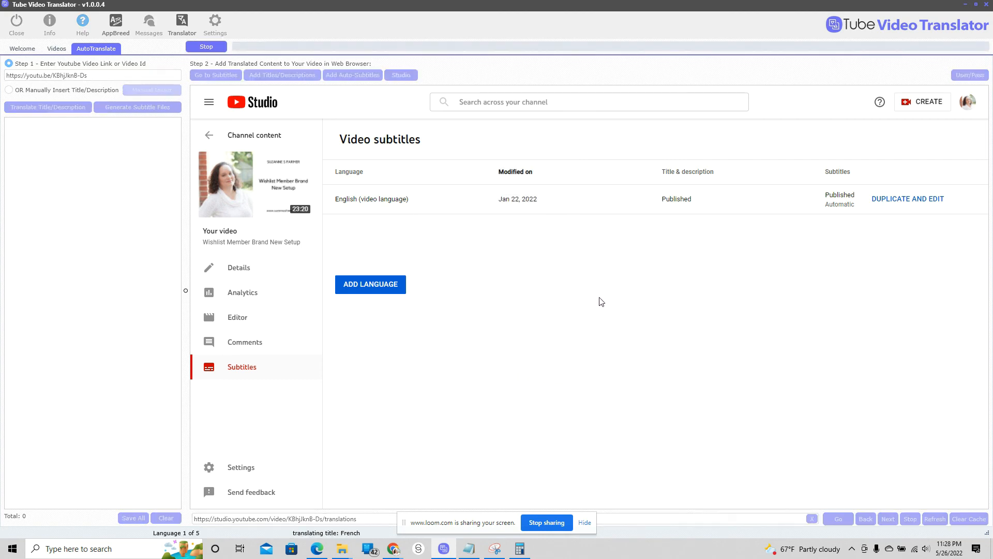
click(584, 522)
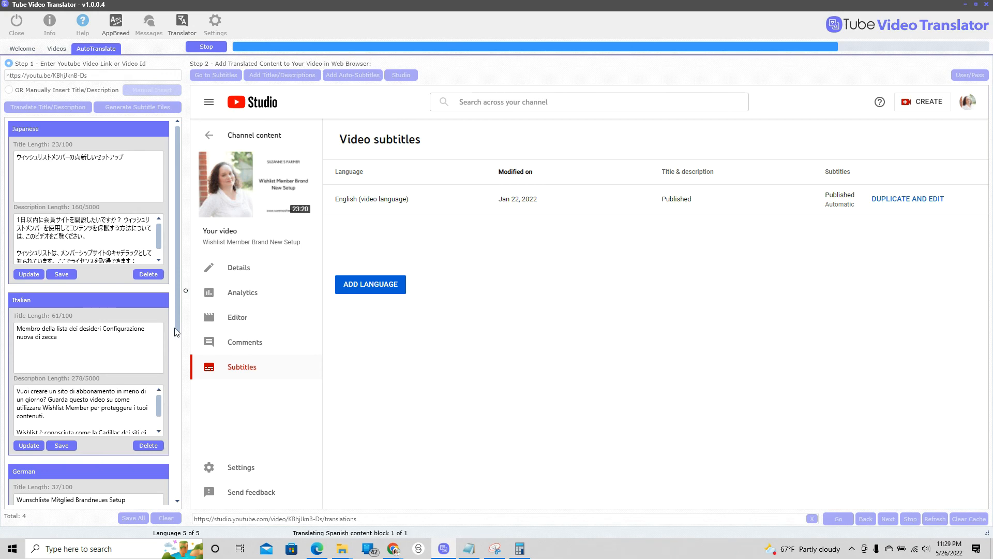
- Review the translated titles and descriptions, and compare the Spanish version with the original without changing it
drag(176, 326, 189, 397)
scroll(176, 478, down, 3)
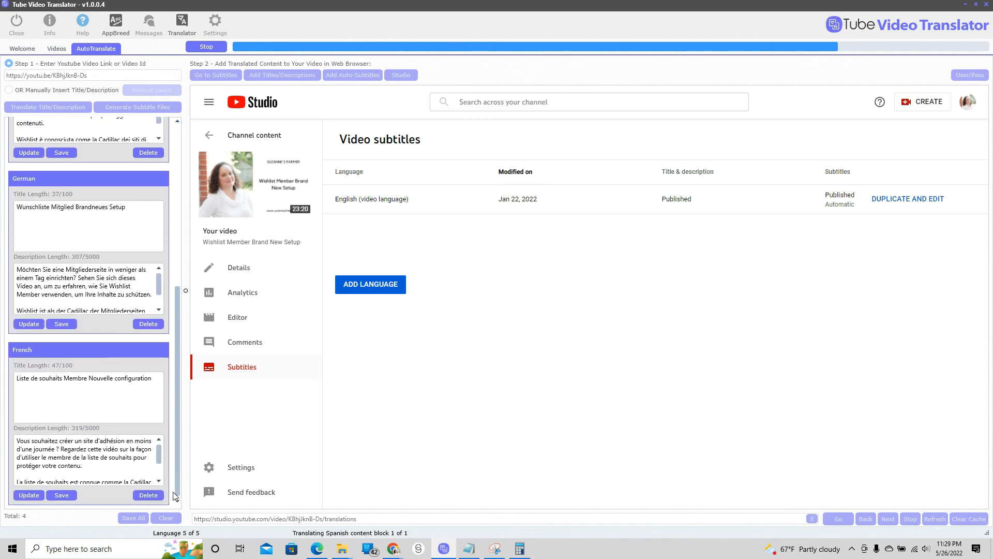
drag(177, 361, 182, 200)
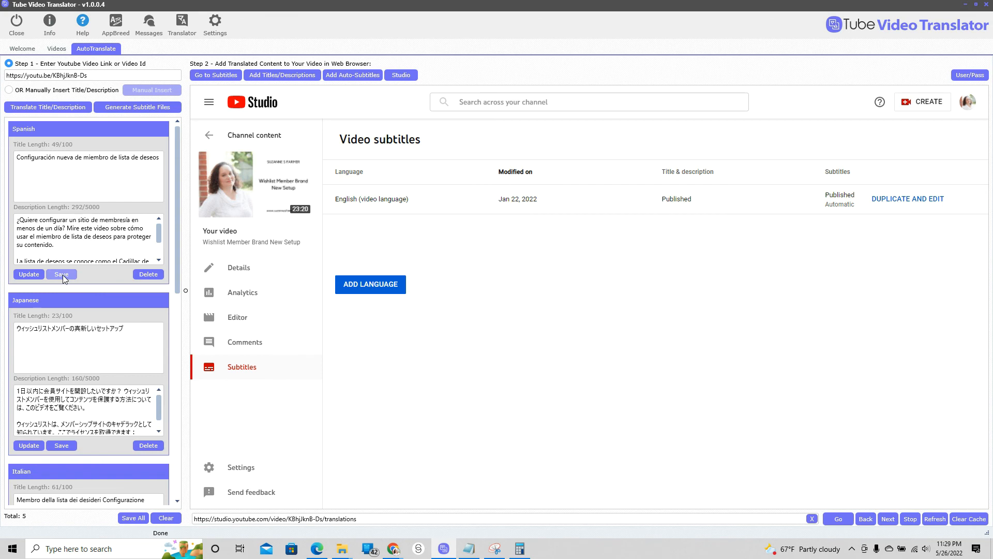
click(24, 275)
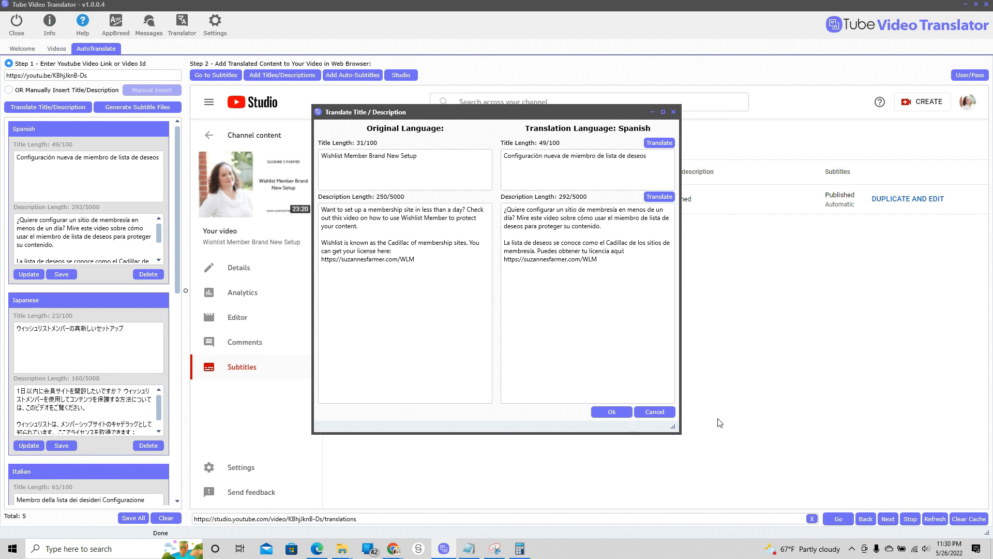
click(654, 412)
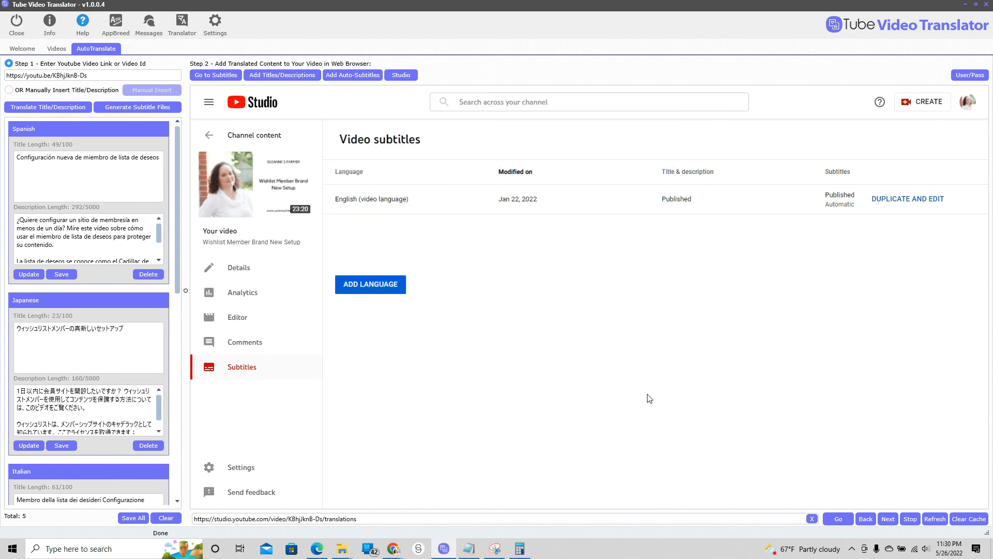
- Add the translated titles and descriptions to the video in YouTube Studio, and clear all translations from the list
click(269, 77)
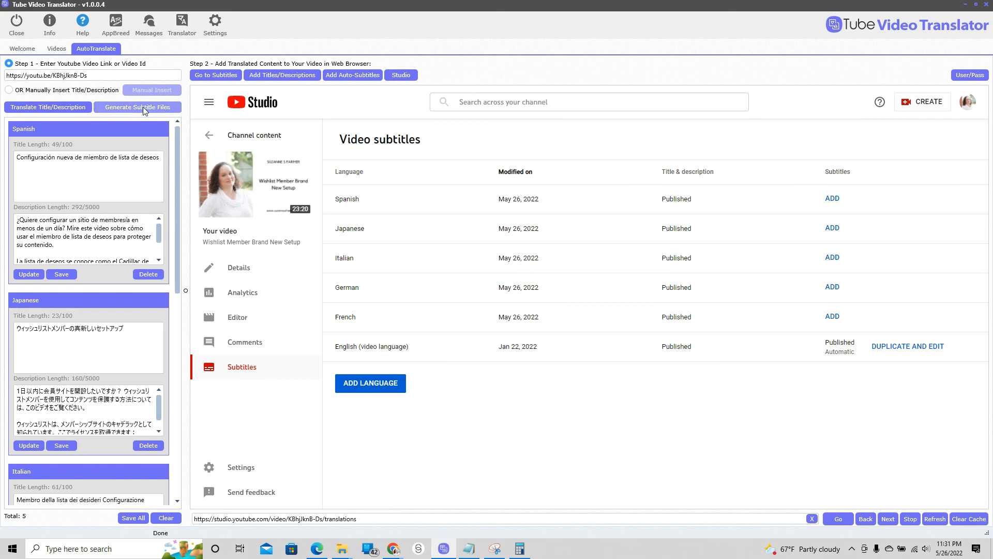
click(172, 520)
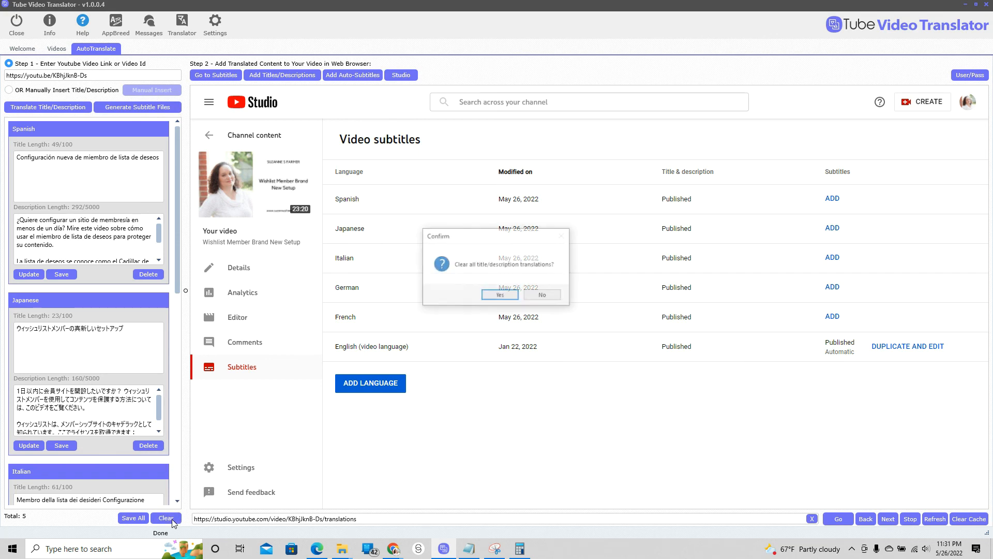
click(500, 295)
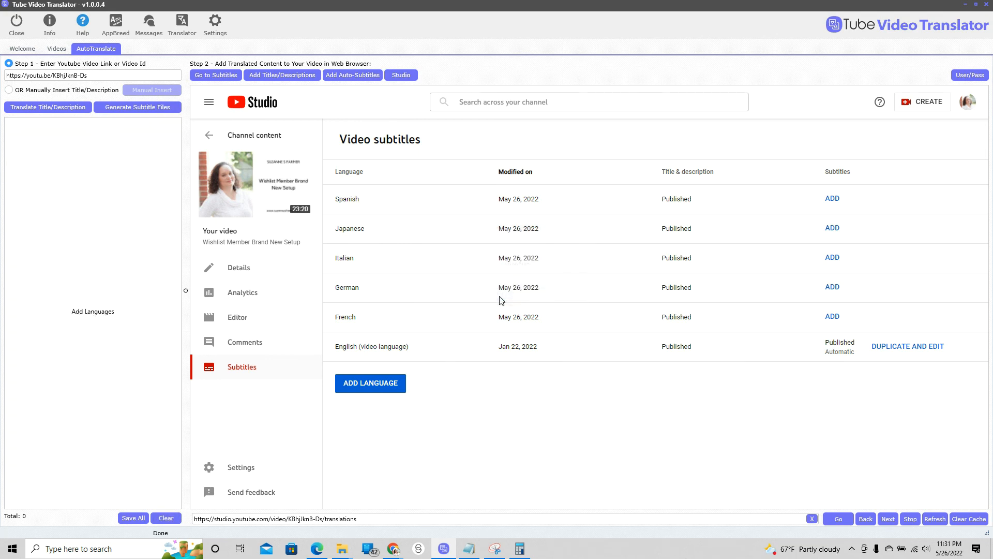
- Generate subtitle files for the five preselected languages, using the TVT folder in Documents as the destination
click(118, 109)
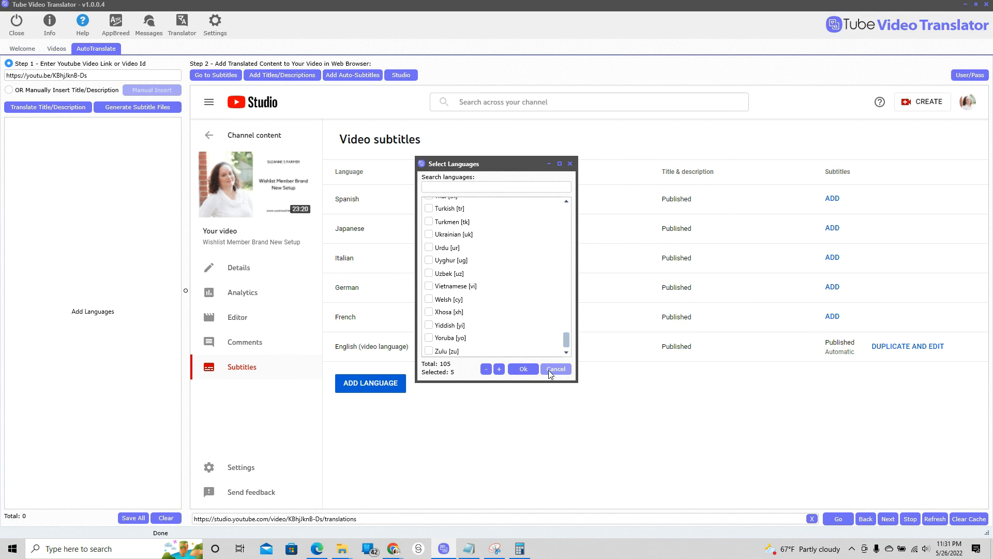
click(522, 369)
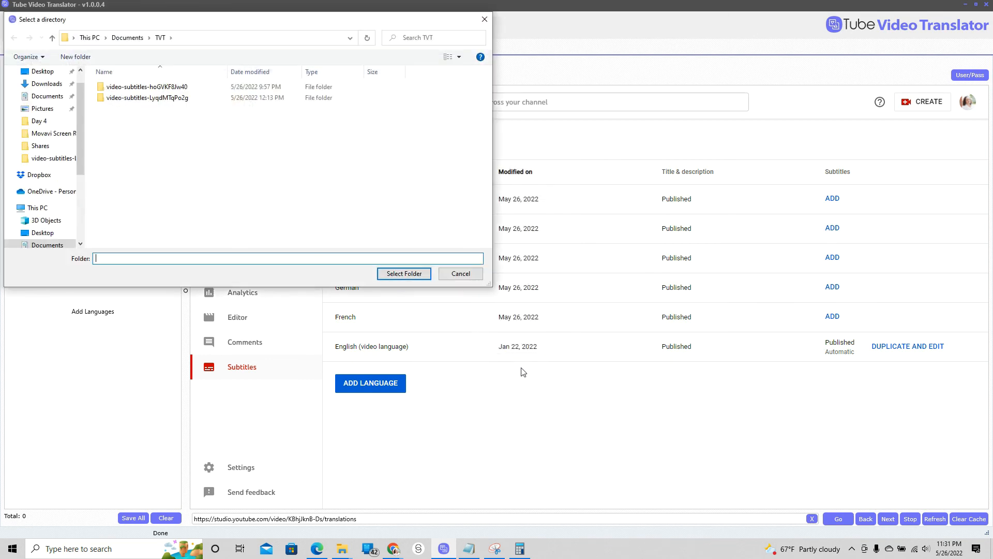
click(398, 276)
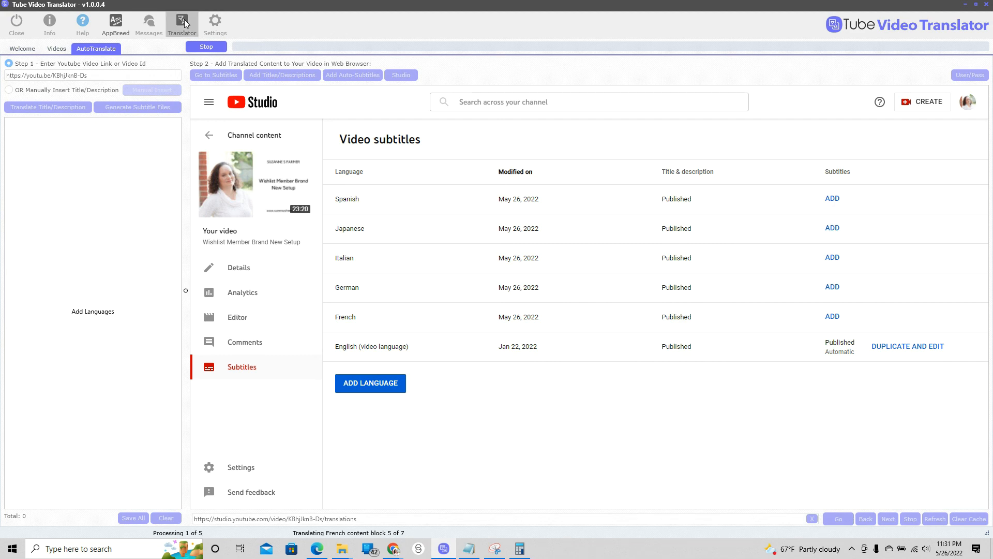
- Watch the subtitle translation progress in the Content Translator's web browser, moving its window aside
drag(457, 109, 631, 155)
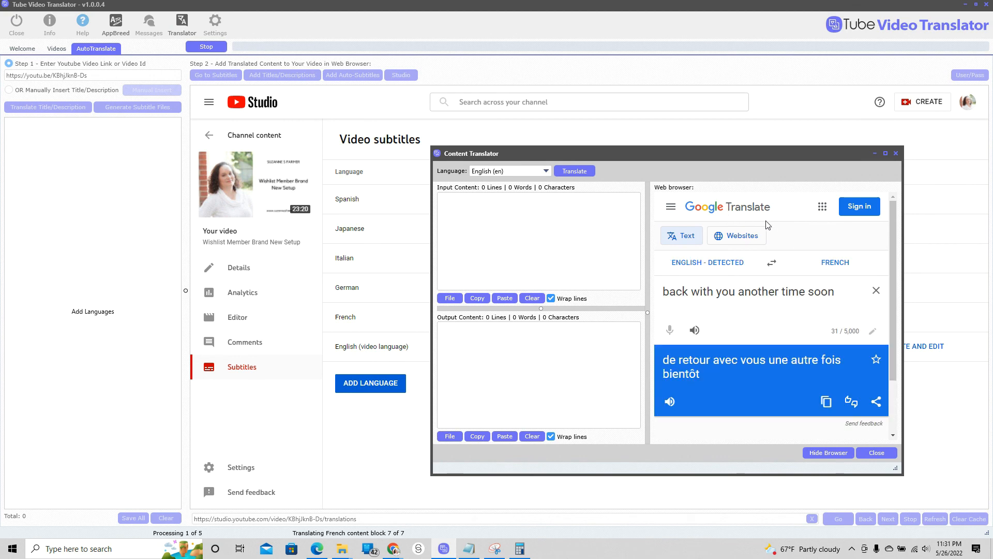
drag(731, 154, 827, 175)
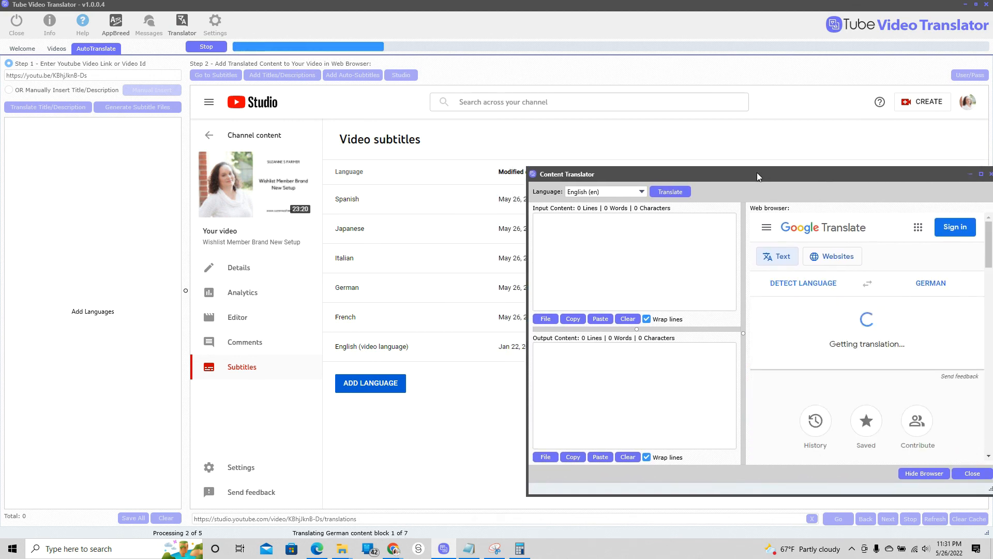
drag(756, 173, 728, 168)
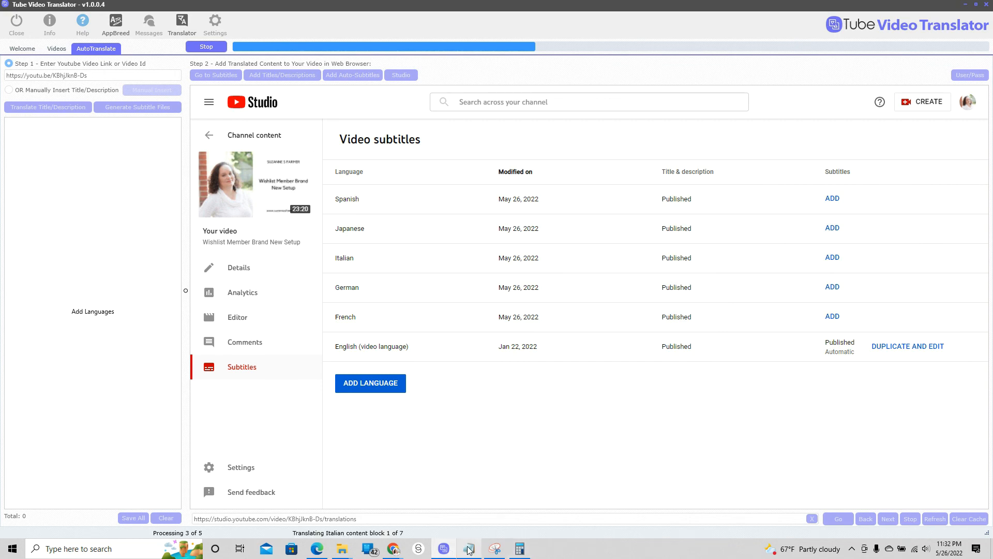
- Open a new blank Notepad window and minimize it
mouse_move(473, 549)
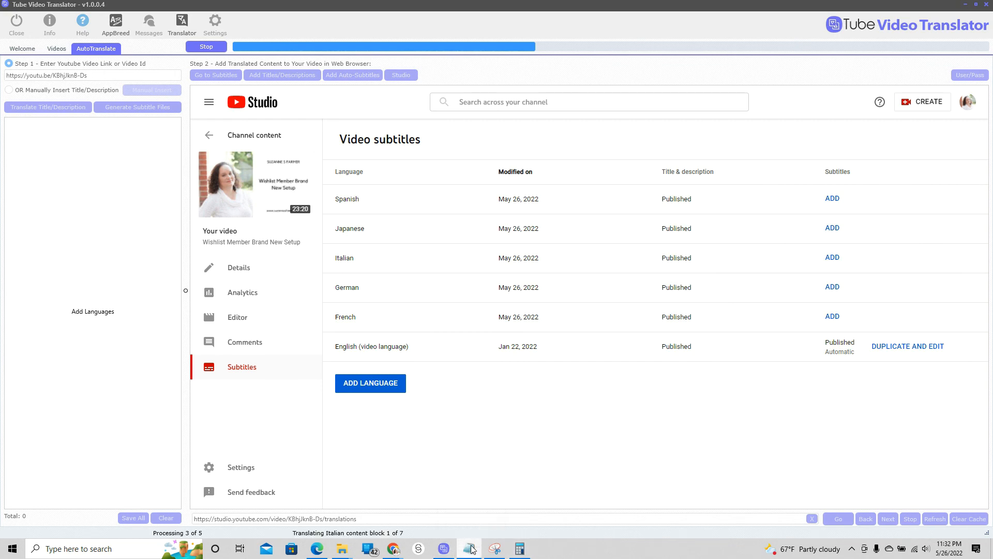
right_click(471, 548)
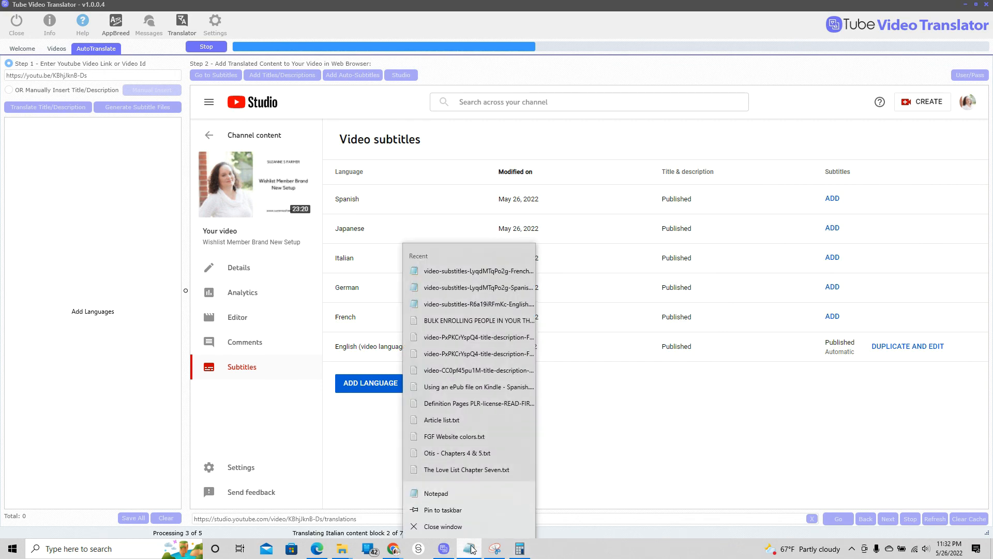
click(447, 496)
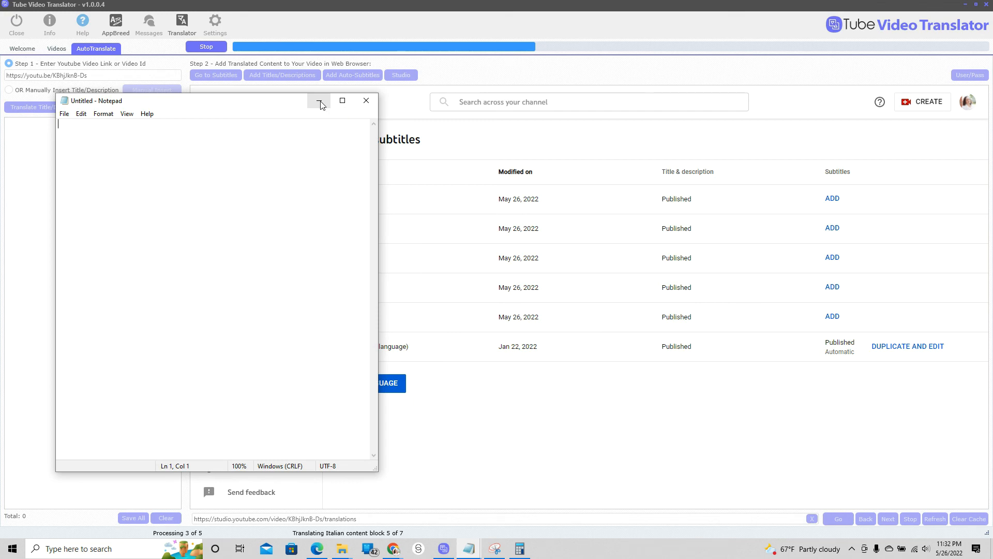
click(321, 105)
- Bring back the blank Notepad window and place it beside the folder of generated subtitle files
mouse_move(475, 556)
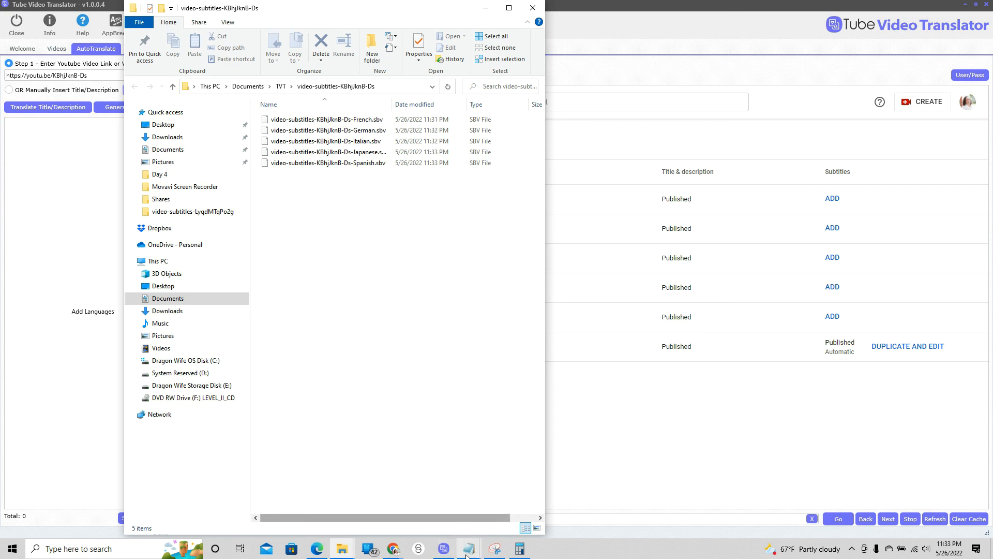
click(506, 505)
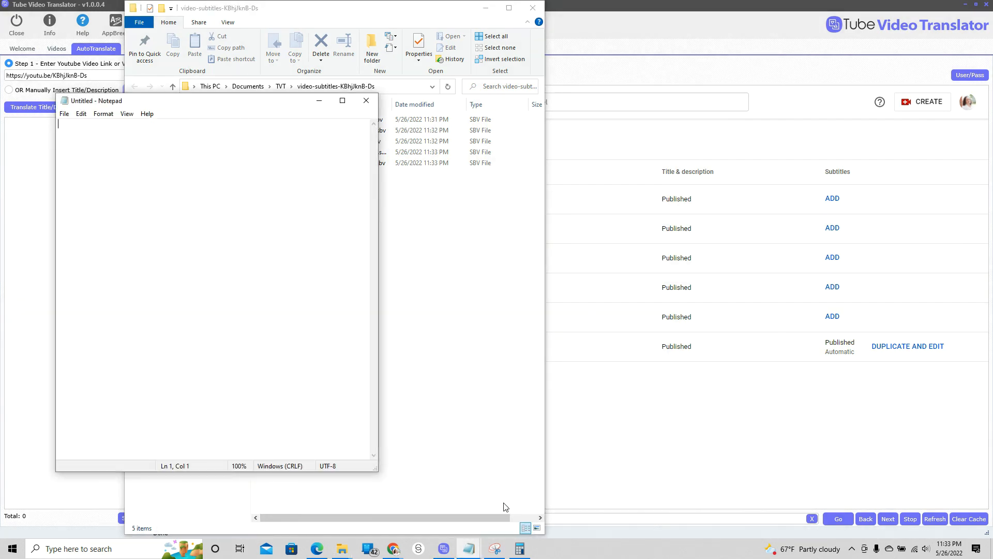
drag(154, 96, 680, 109)
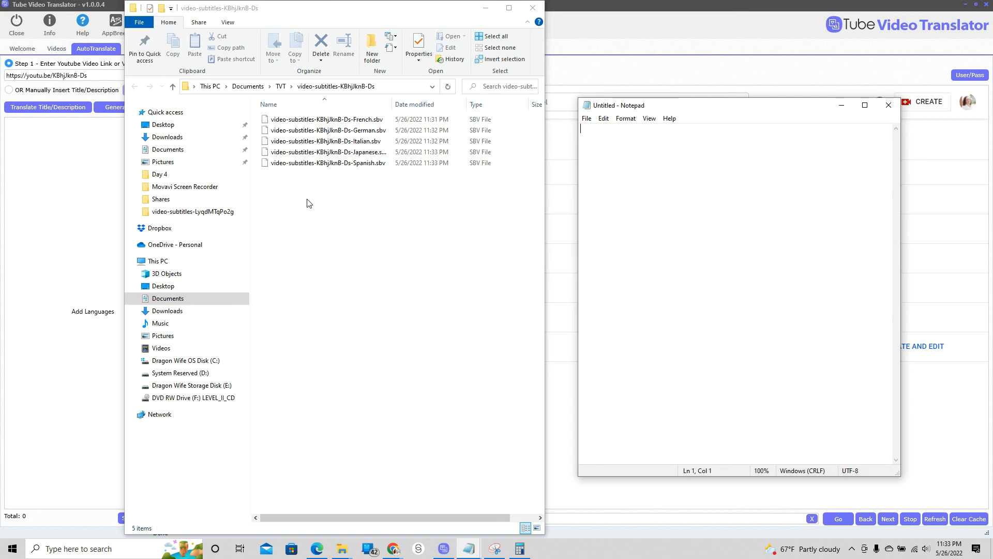
- Open the generated Spanish subtitle file in Notepad to inspect it, close it and minimize the subtitle folder
drag(283, 165, 698, 256)
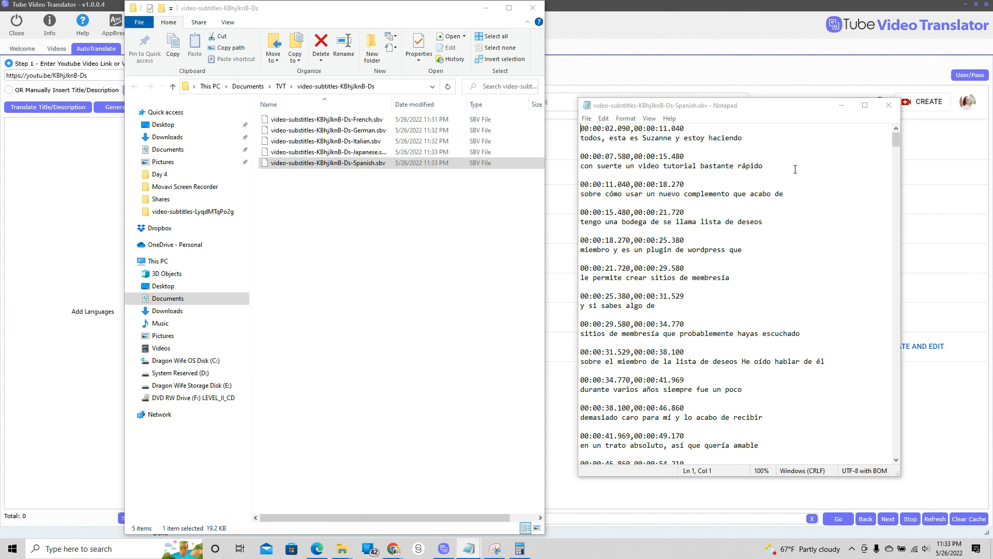
click(888, 105)
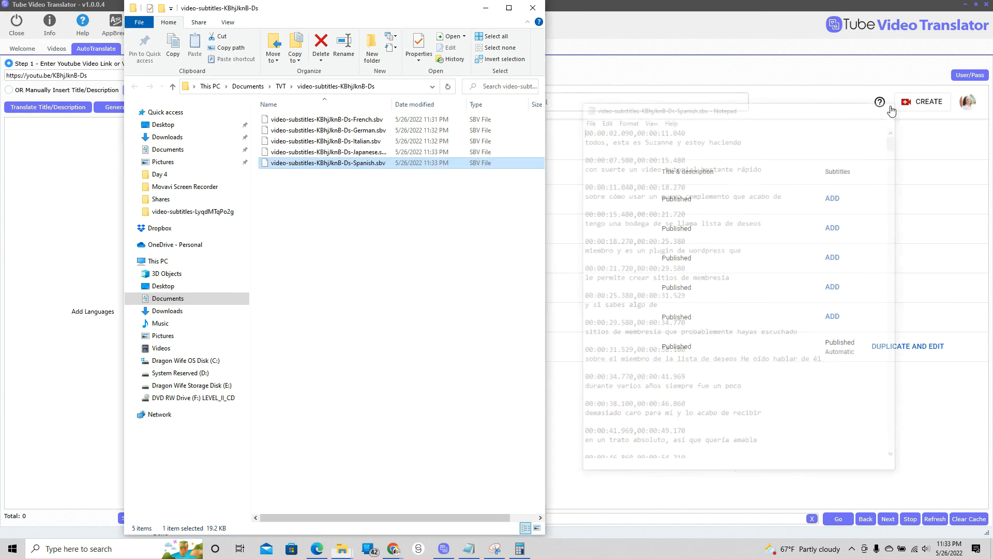
click(486, 8)
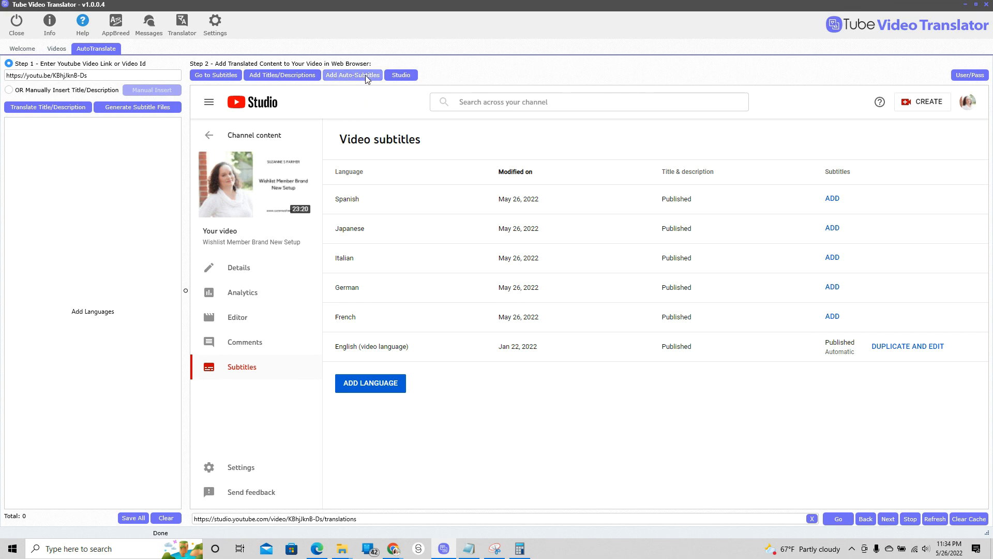
- Start adding the auto-subtitles to the video and choose a file upload with timing for Spanish
click(336, 75)
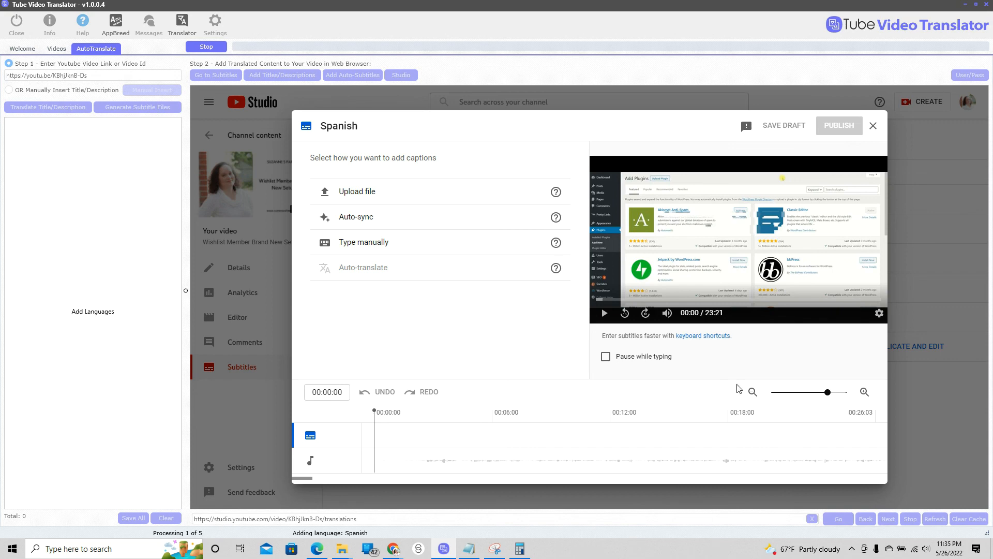
click(370, 192)
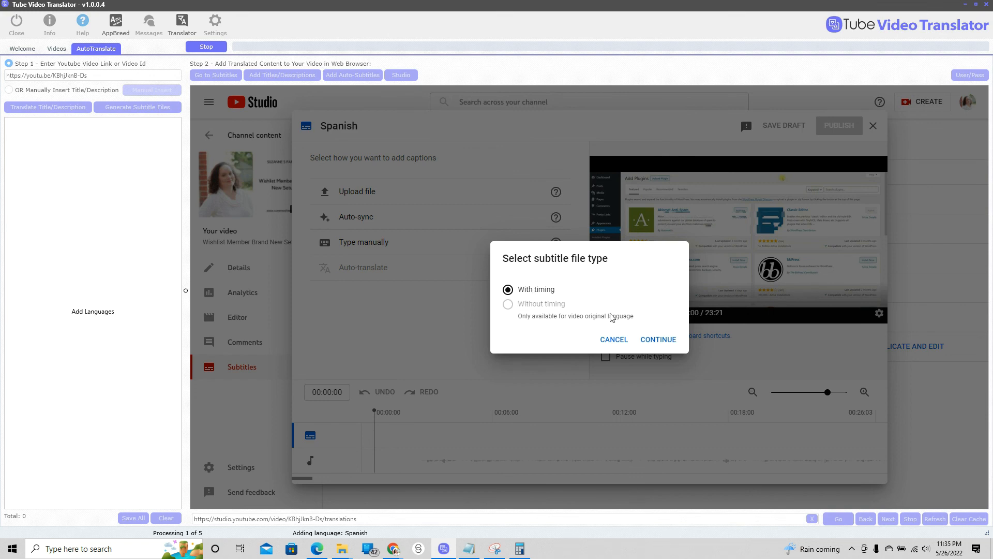
click(659, 341)
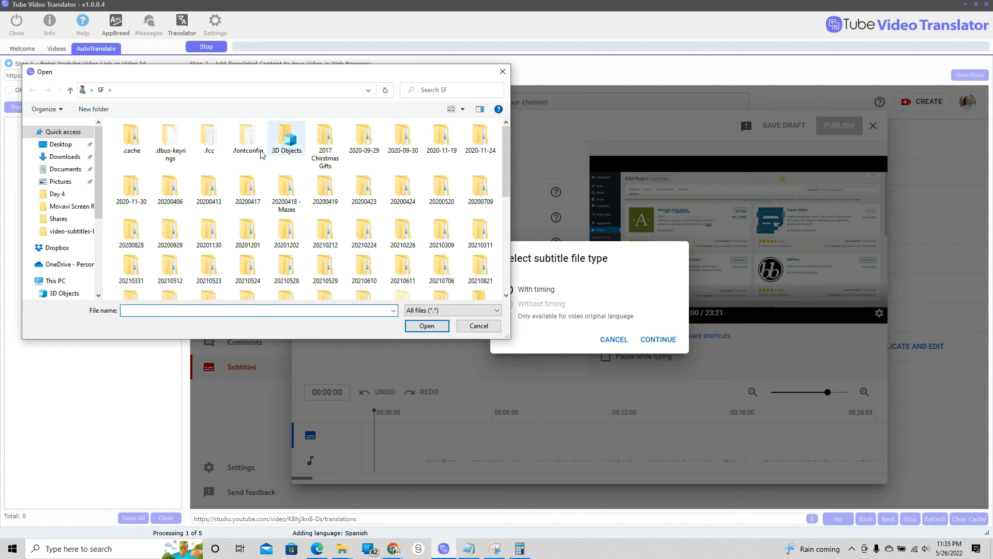
- Upload the Spanish .sbv file from the video-subtitles-KBhjJknB-Ds folder inside Documents > TVT
click(71, 233)
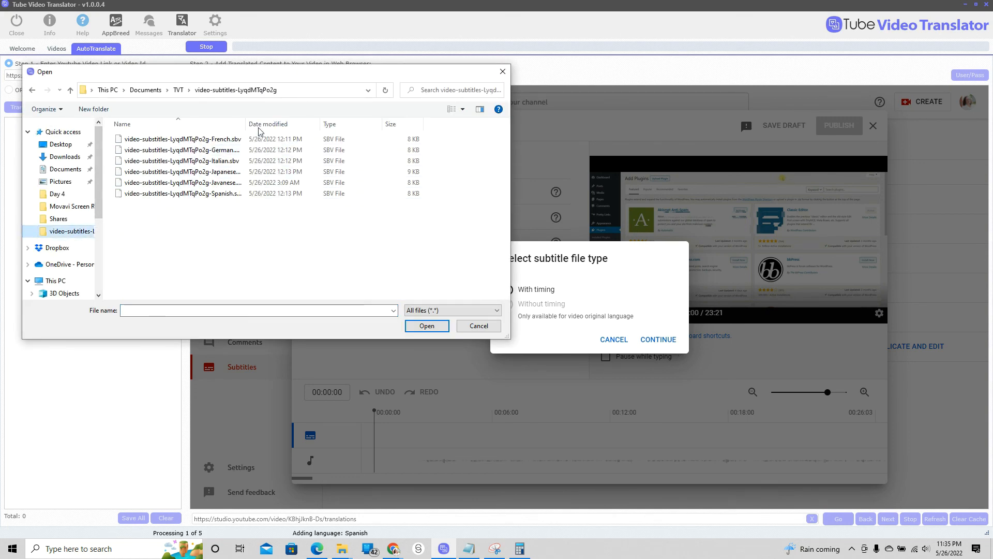
click(178, 91)
drag(188, 77, 190, 191)
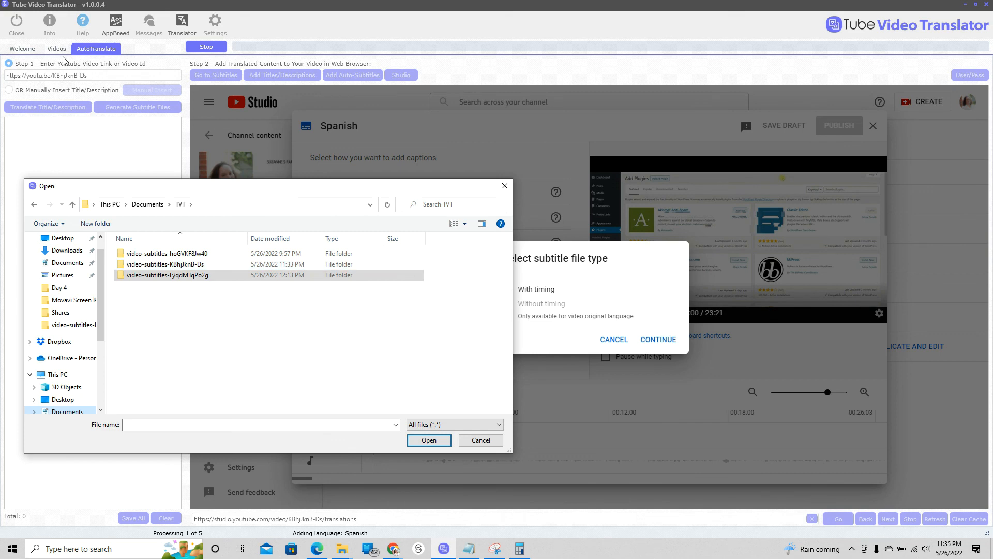
double_click(205, 264)
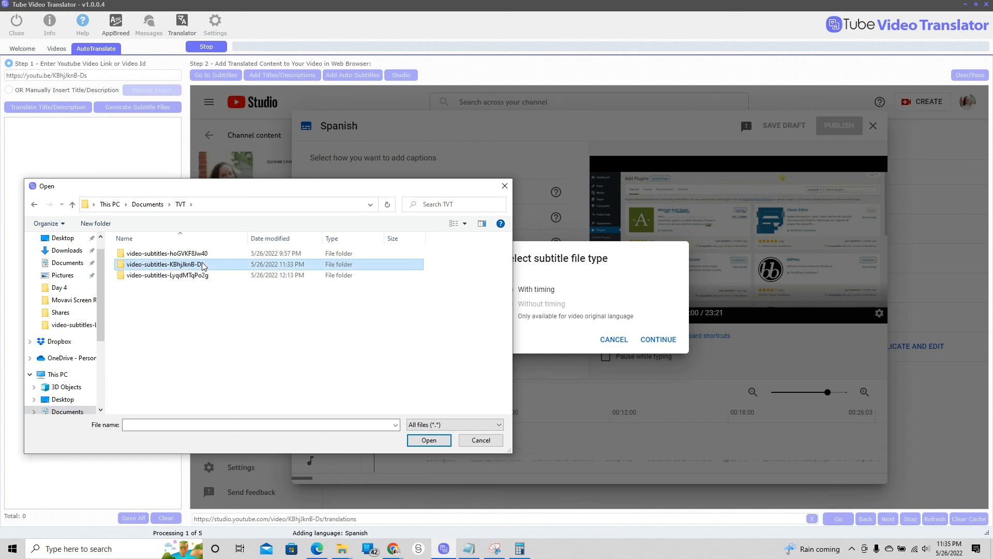
click(206, 264)
drag(235, 192, 275, 51)
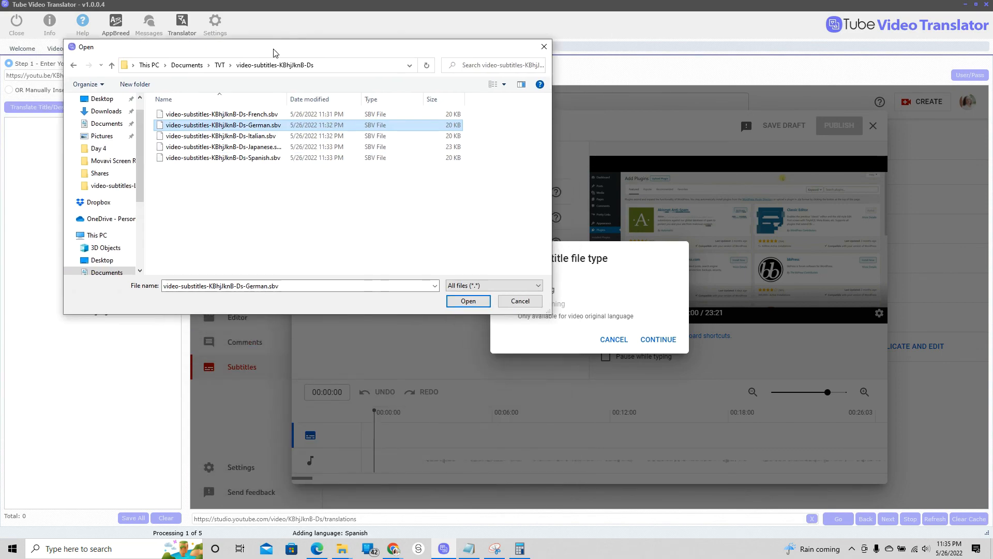
click(219, 158)
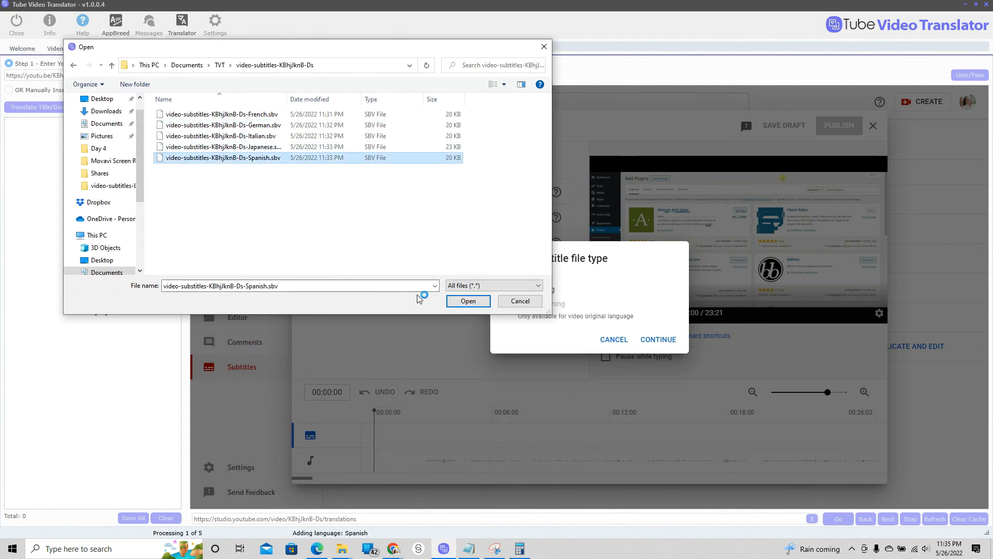
click(458, 299)
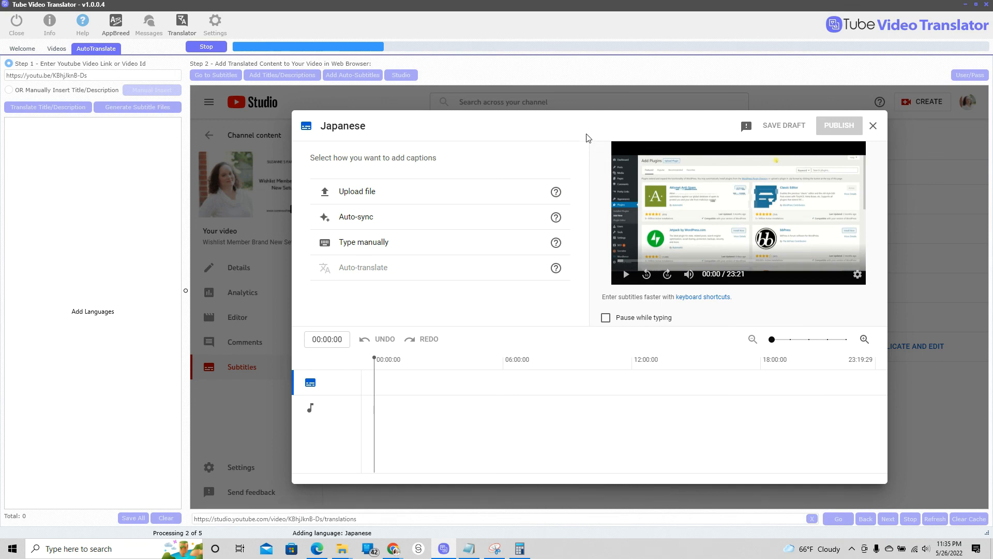
- Upload the Japanese .sbv file with timing as the video's Japanese subtitles
click(352, 194)
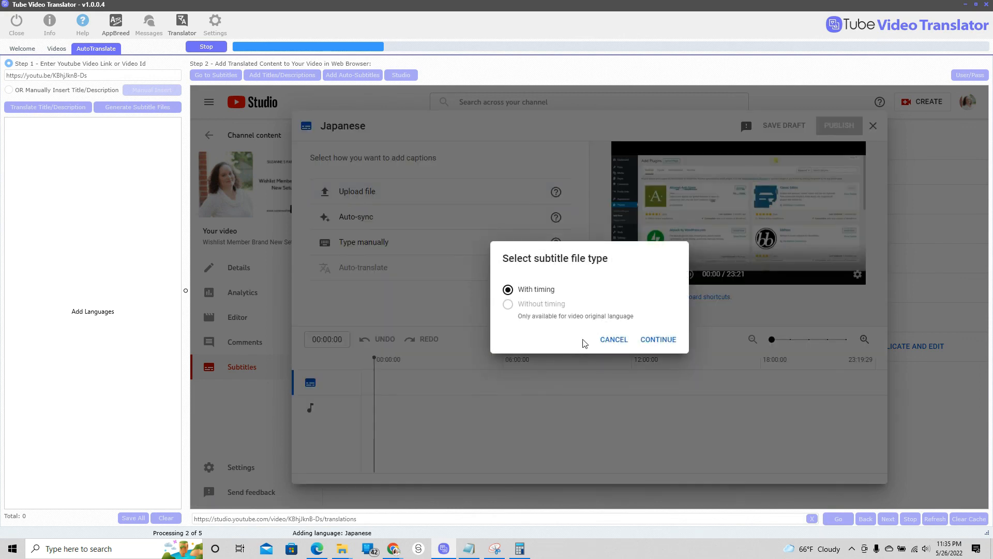
click(659, 340)
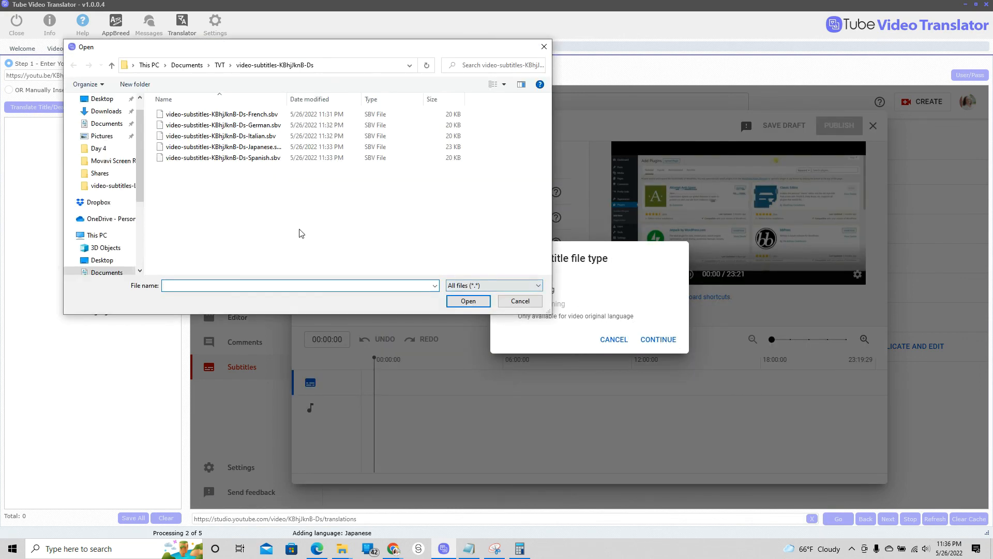
click(222, 147)
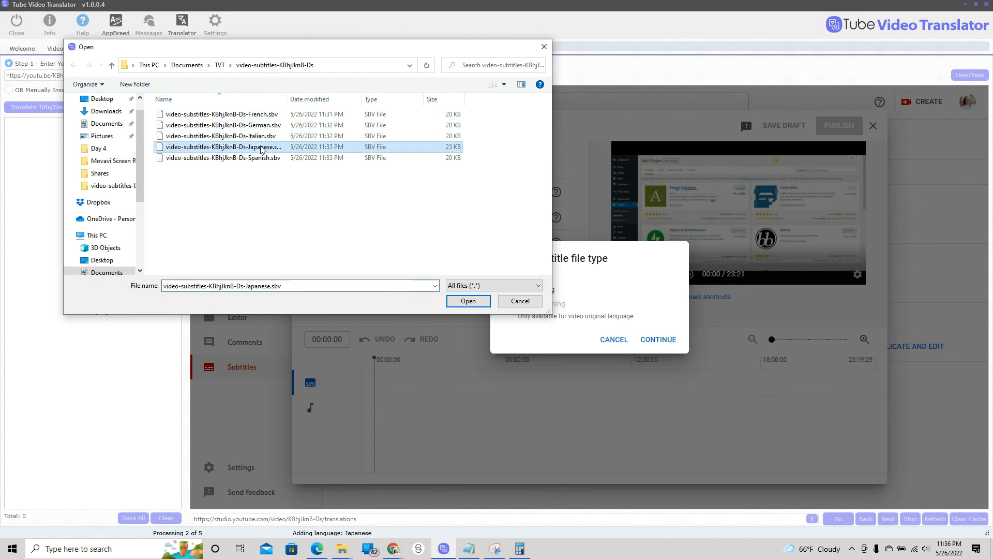
click(469, 302)
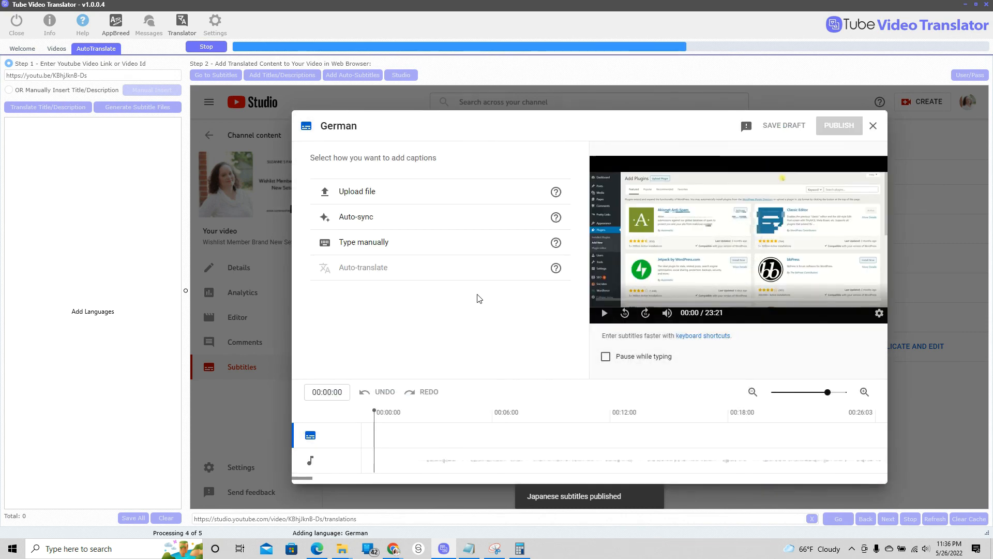
- Upload the German .sbv file with timing as the video's German subtitles
click(361, 194)
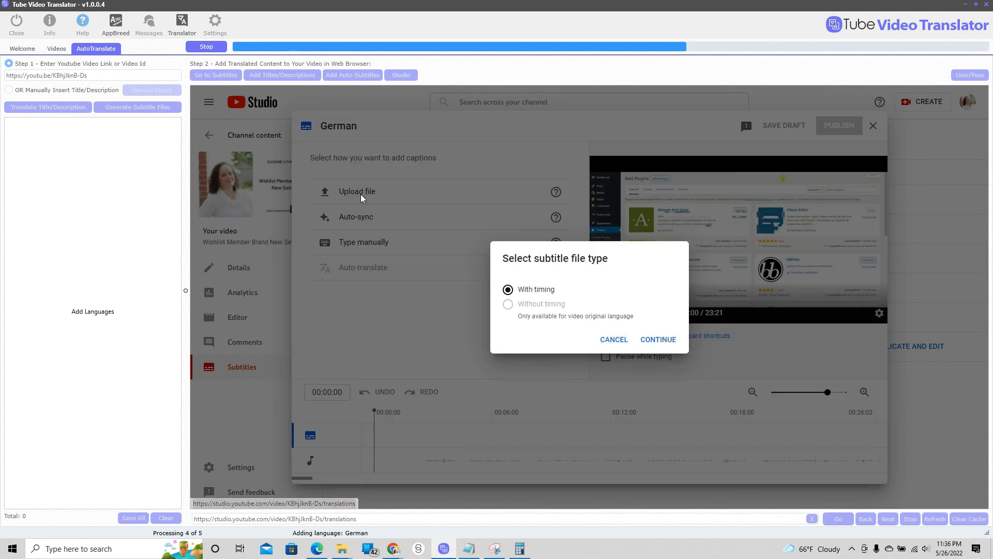
click(658, 339)
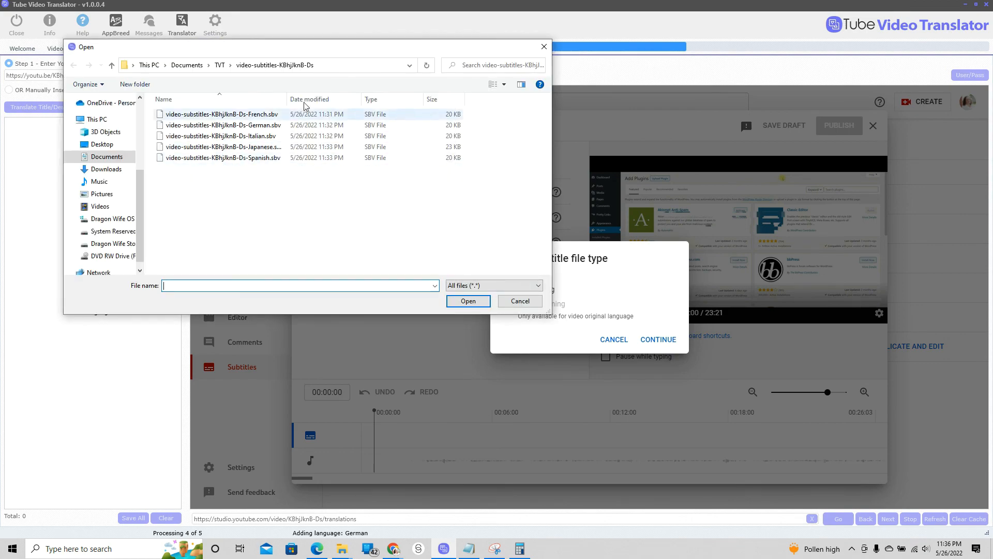
drag(303, 47, 371, 98)
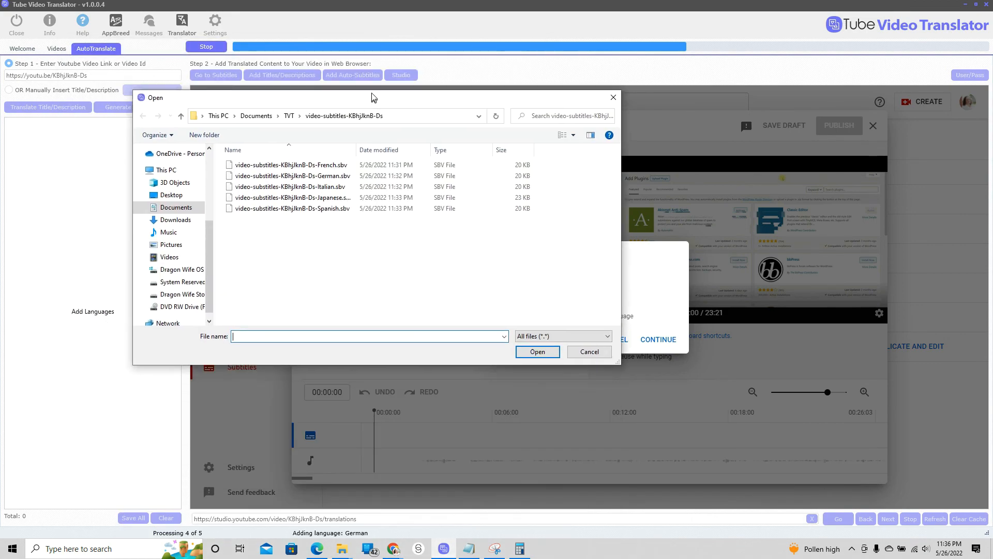
double_click(311, 173)
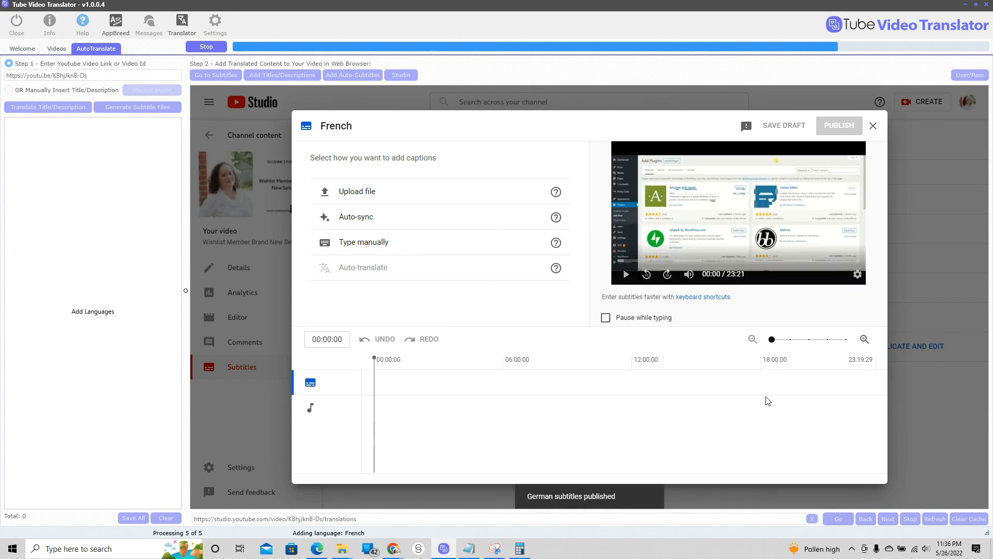
- Upload the French .sbv file with timing as the video's French subtitles
click(357, 191)
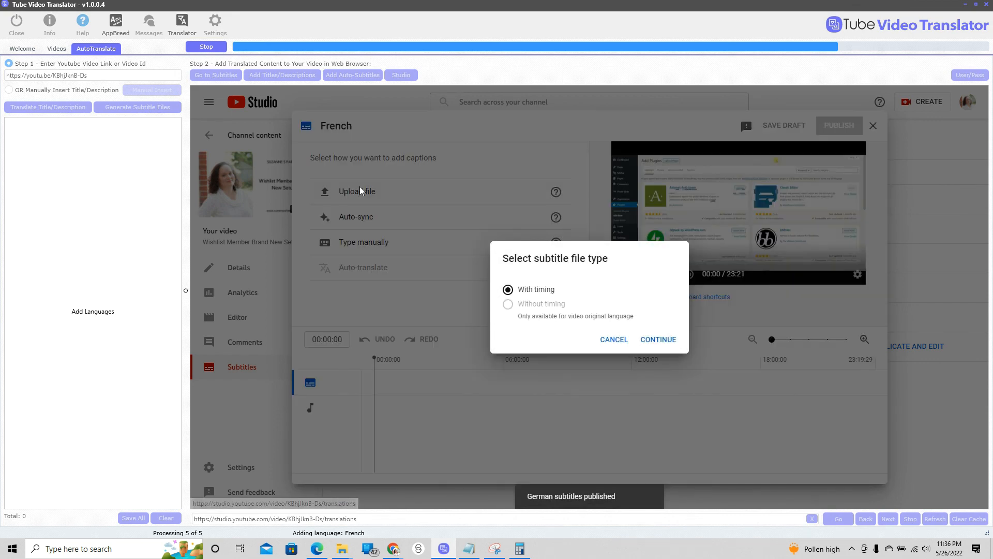
click(660, 339)
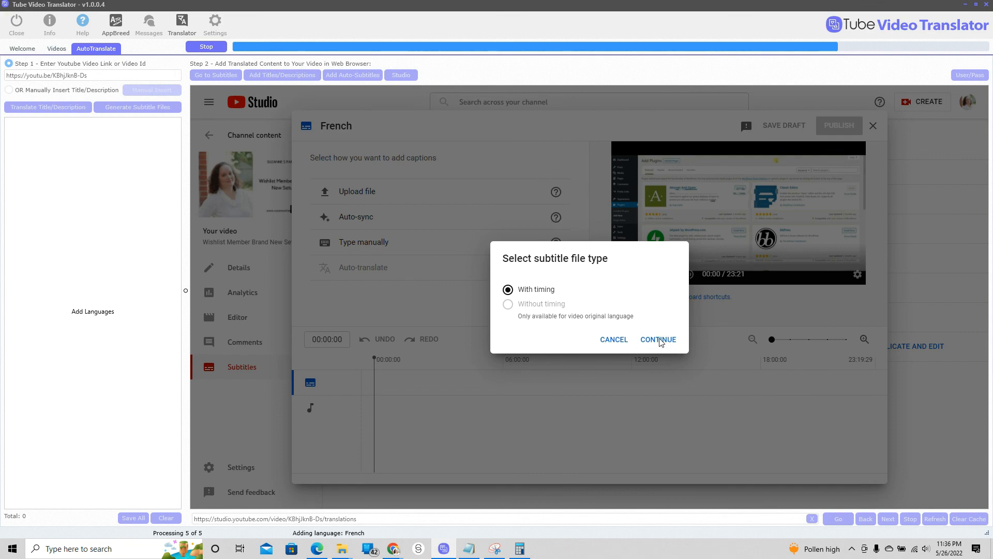
double_click(322, 160)
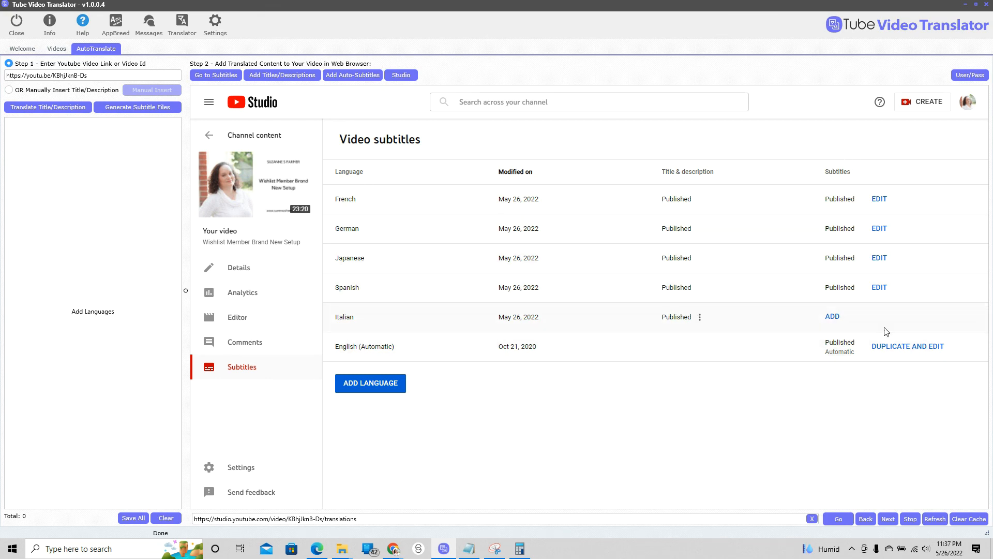
- Add the missing Italian subtitles by uploading the Italian .sbv file with timing, and publish them
click(834, 316)
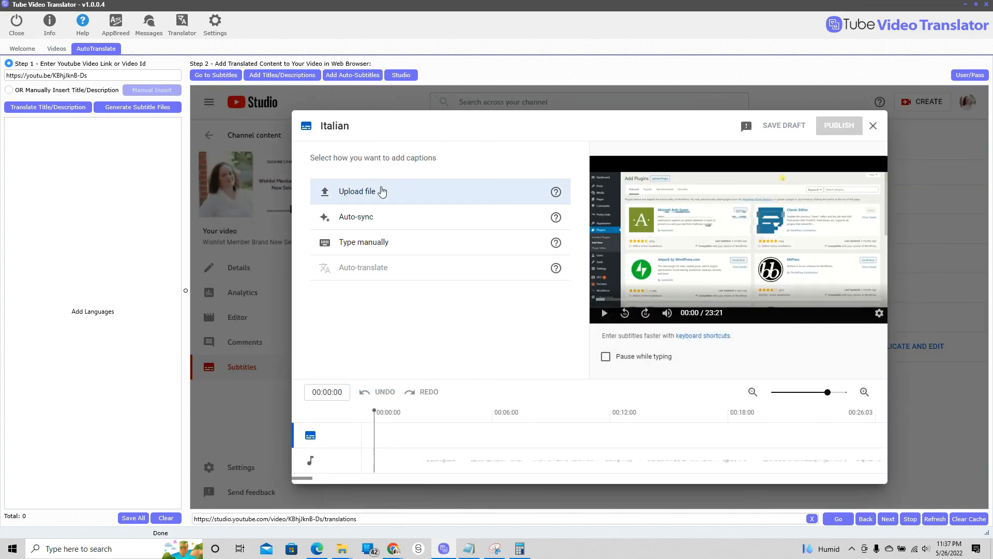
click(381, 191)
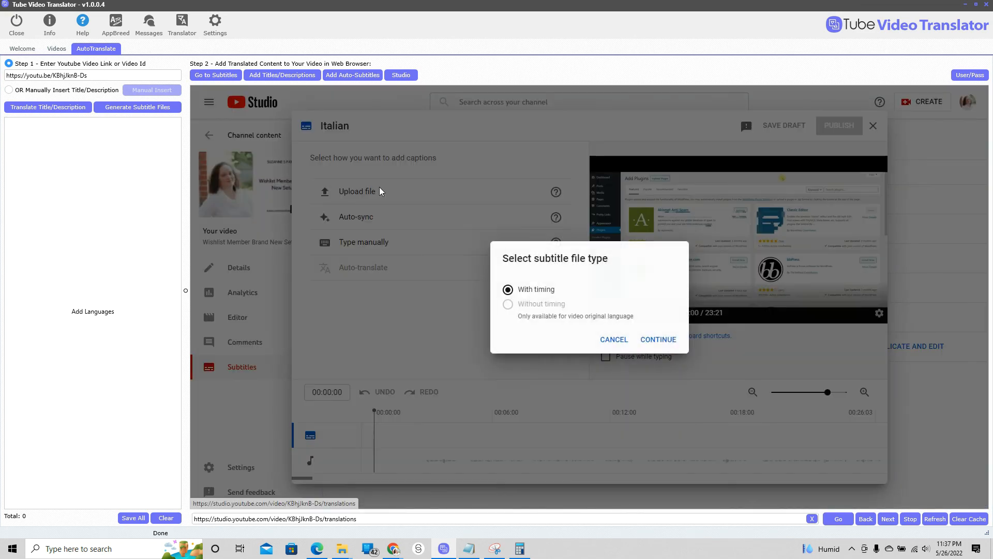
click(664, 339)
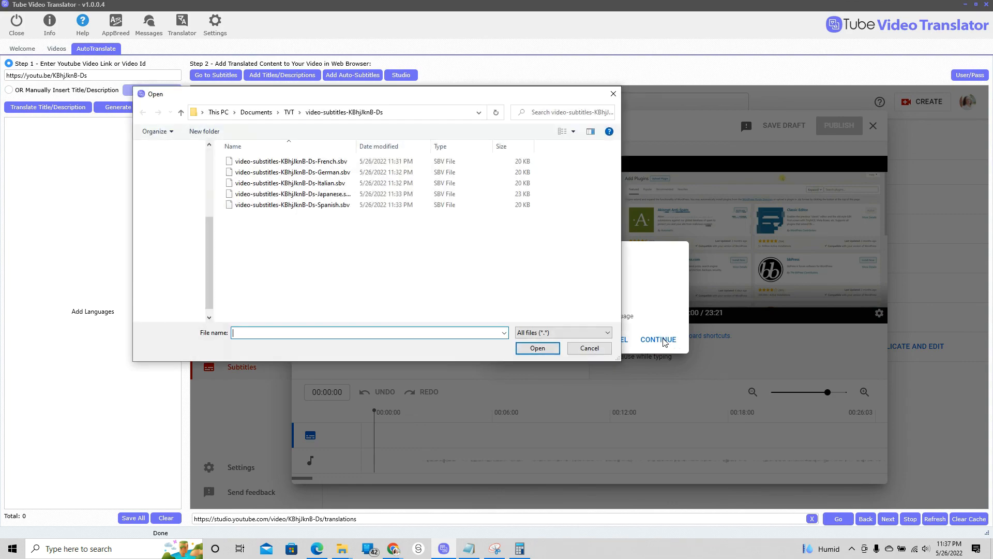
double_click(349, 184)
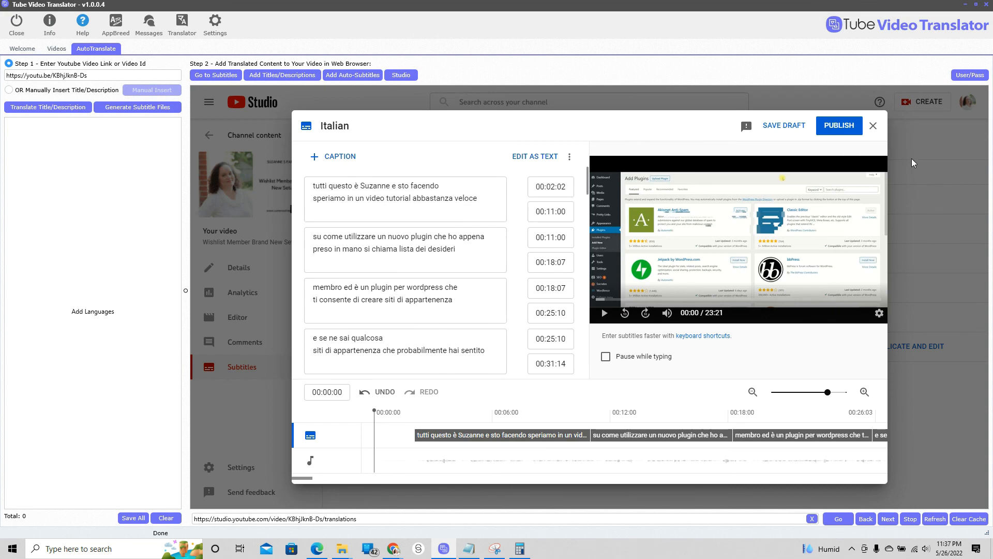
click(834, 128)
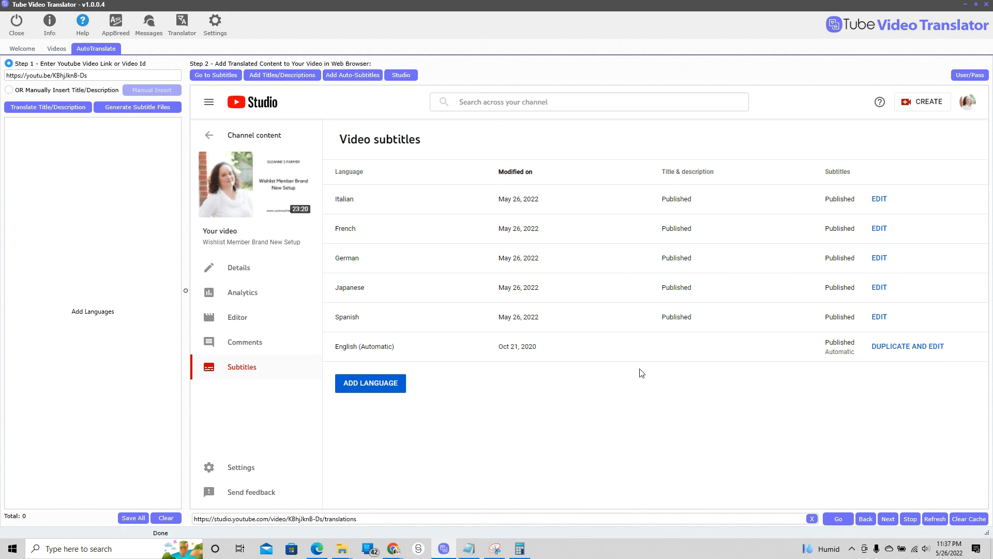
- Switch to the video's YouTube page in Edge, reload it and play the video muted
mouse_move(316, 553)
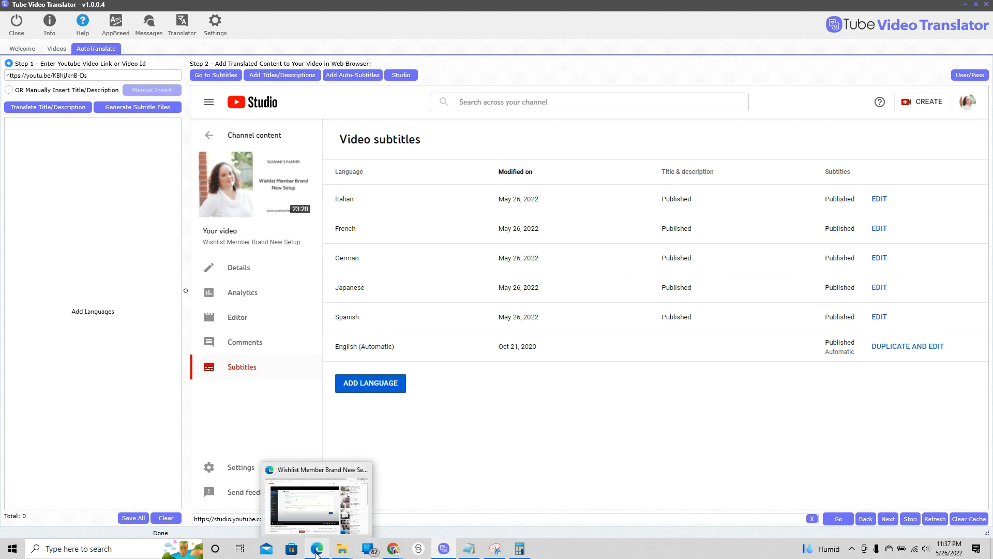
click(312, 469)
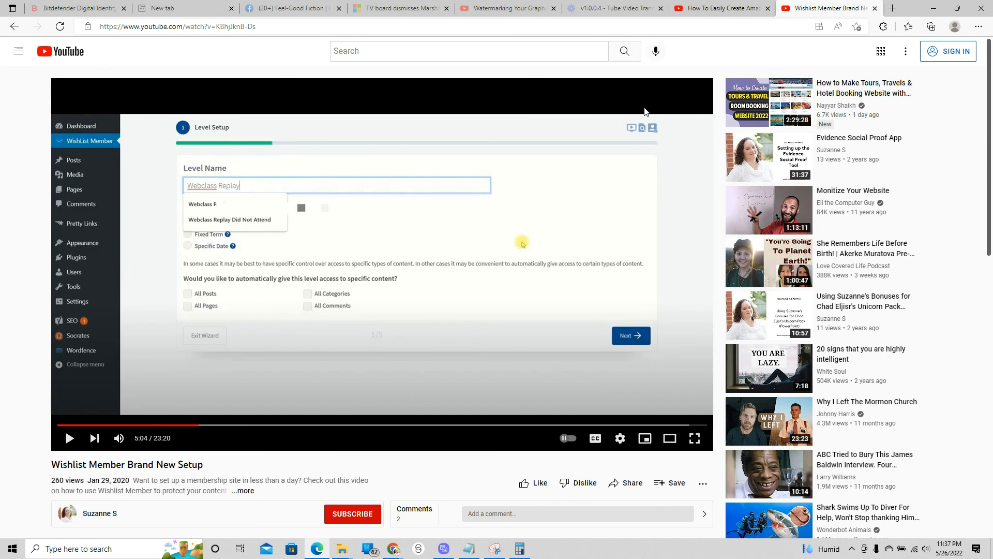
click(61, 27)
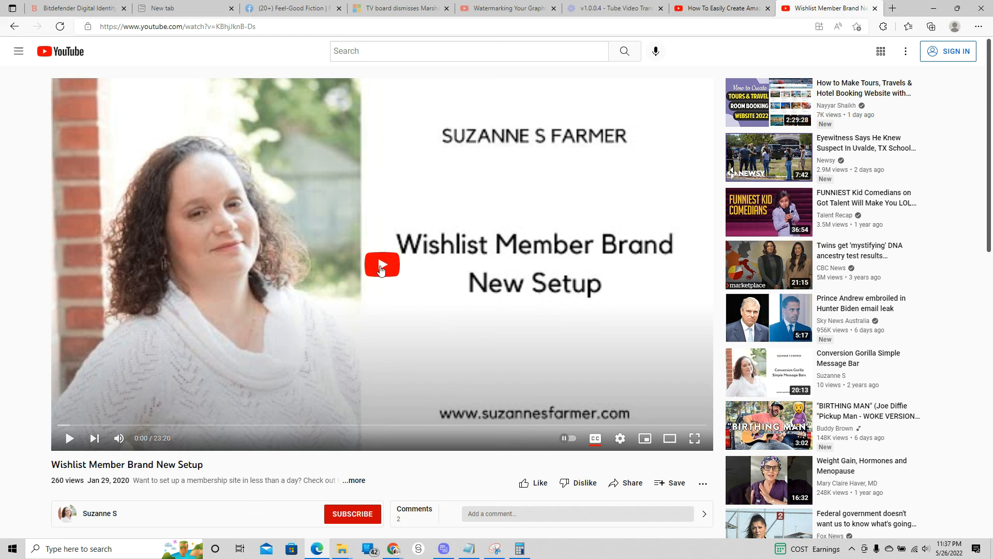
click(119, 438)
click(387, 274)
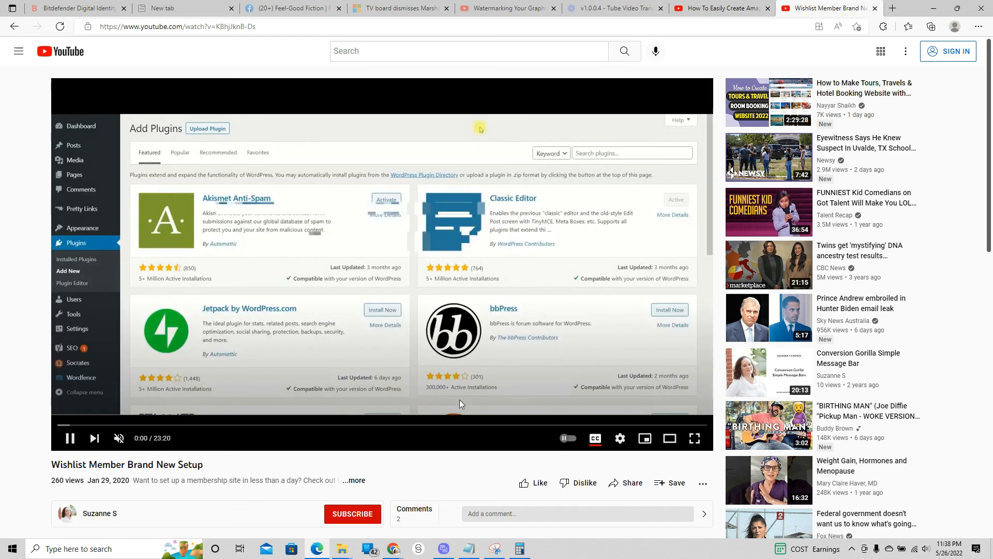
- Preview the video's German and Italian subtitles by switching the subtitle language to each
click(620, 440)
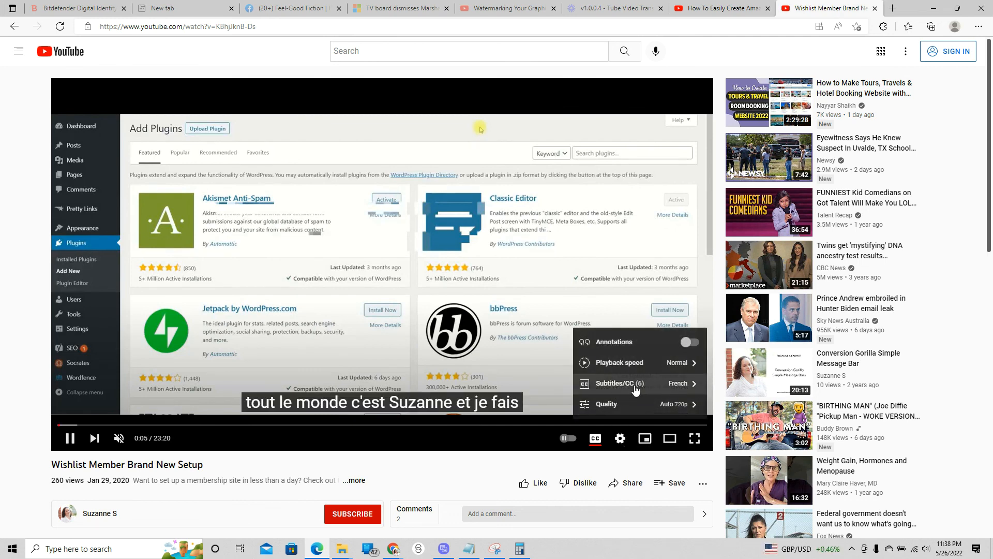
click(692, 390)
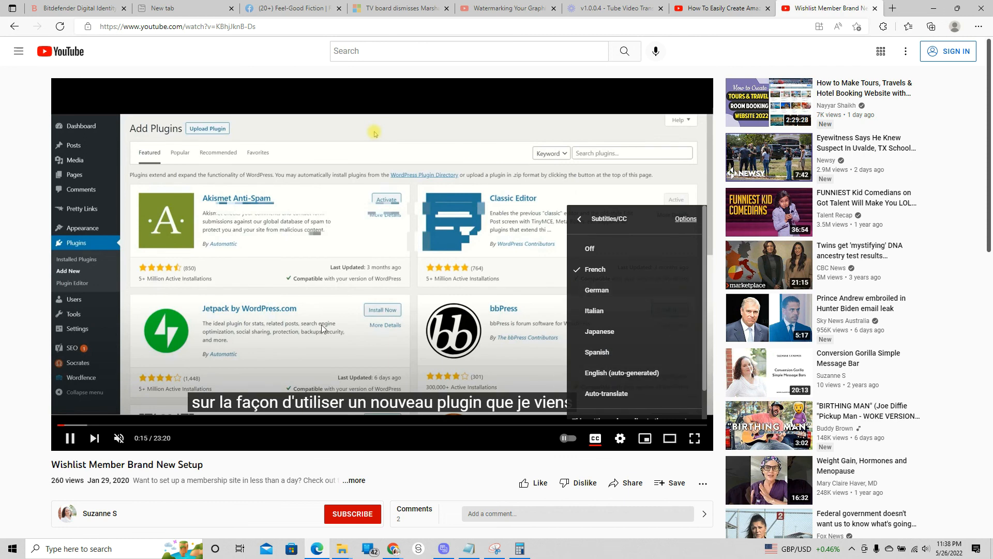
click(598, 291)
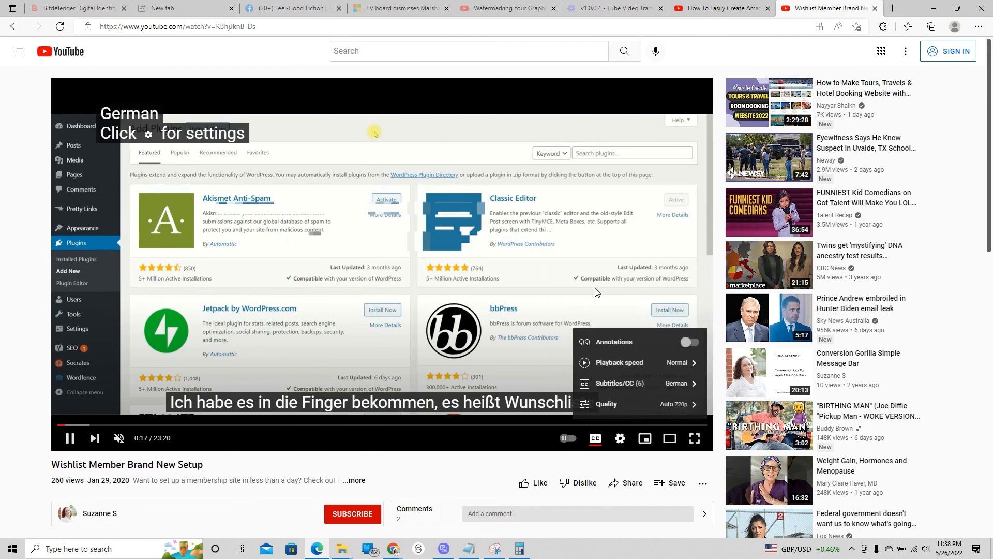
click(625, 388)
click(570, 311)
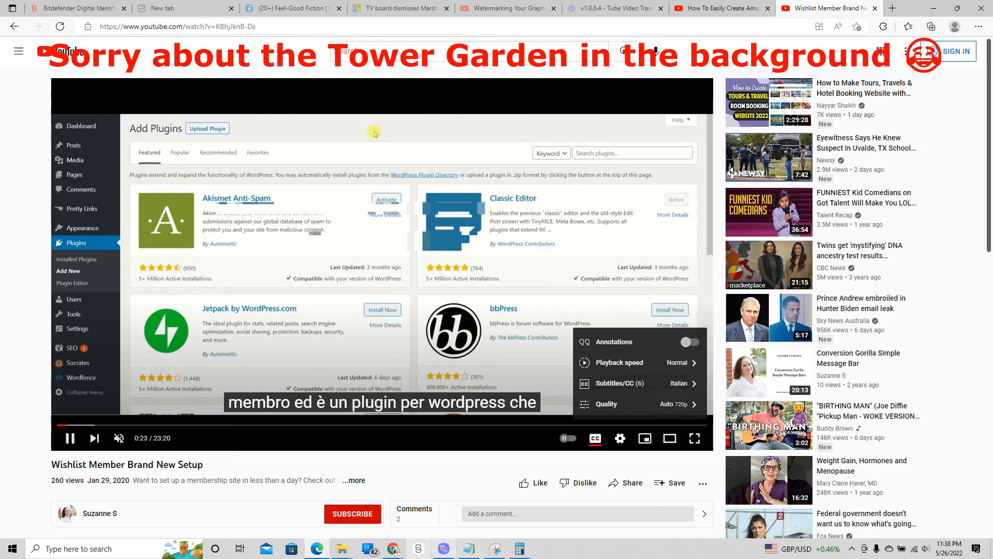
- View the list of available subtitle languages once more and minimize the browser to return to Tube Video Translator
mouse_move(448, 550)
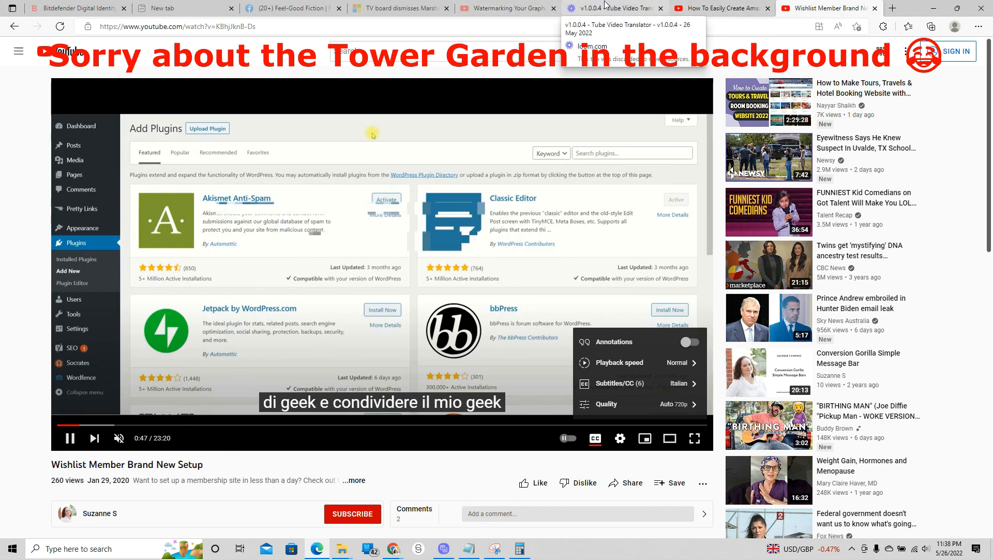
click(624, 384)
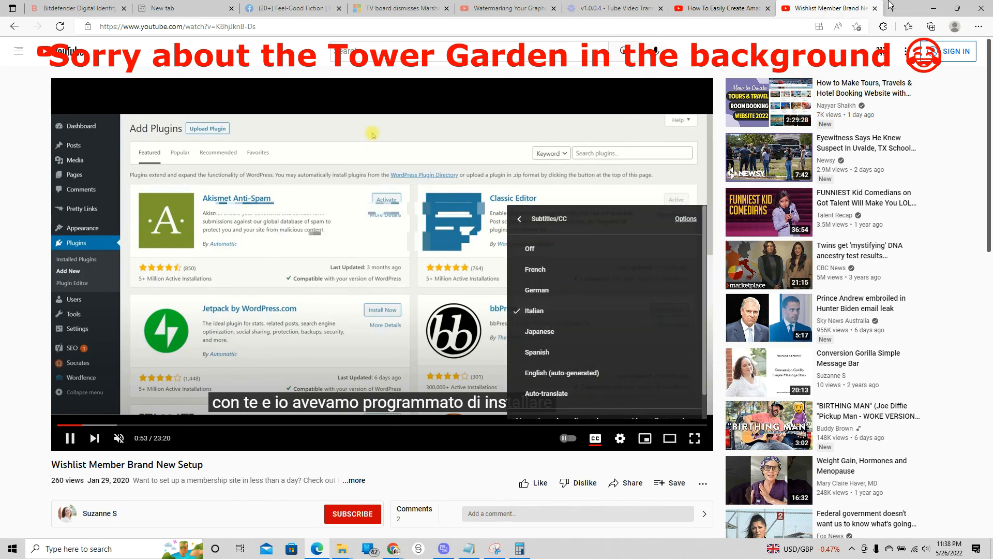
click(930, 8)
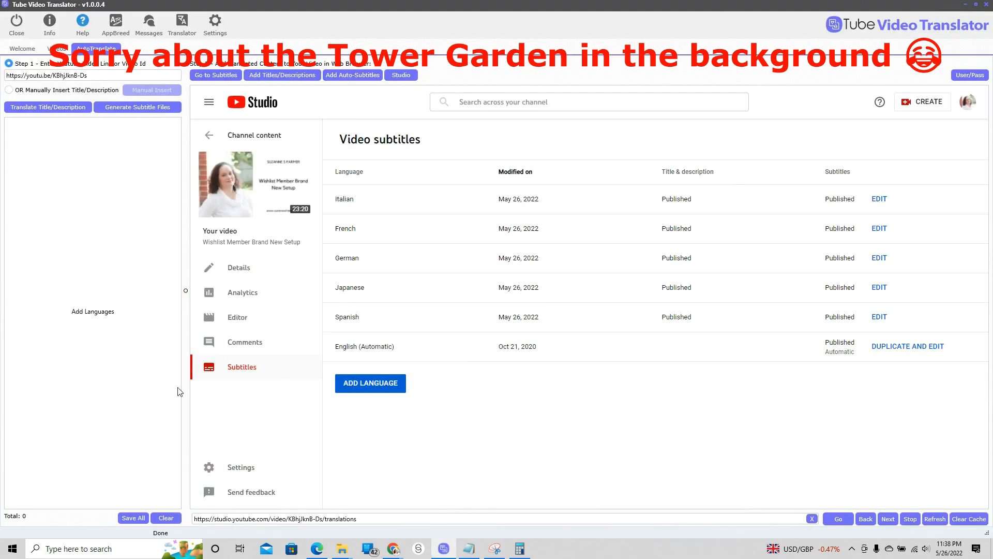